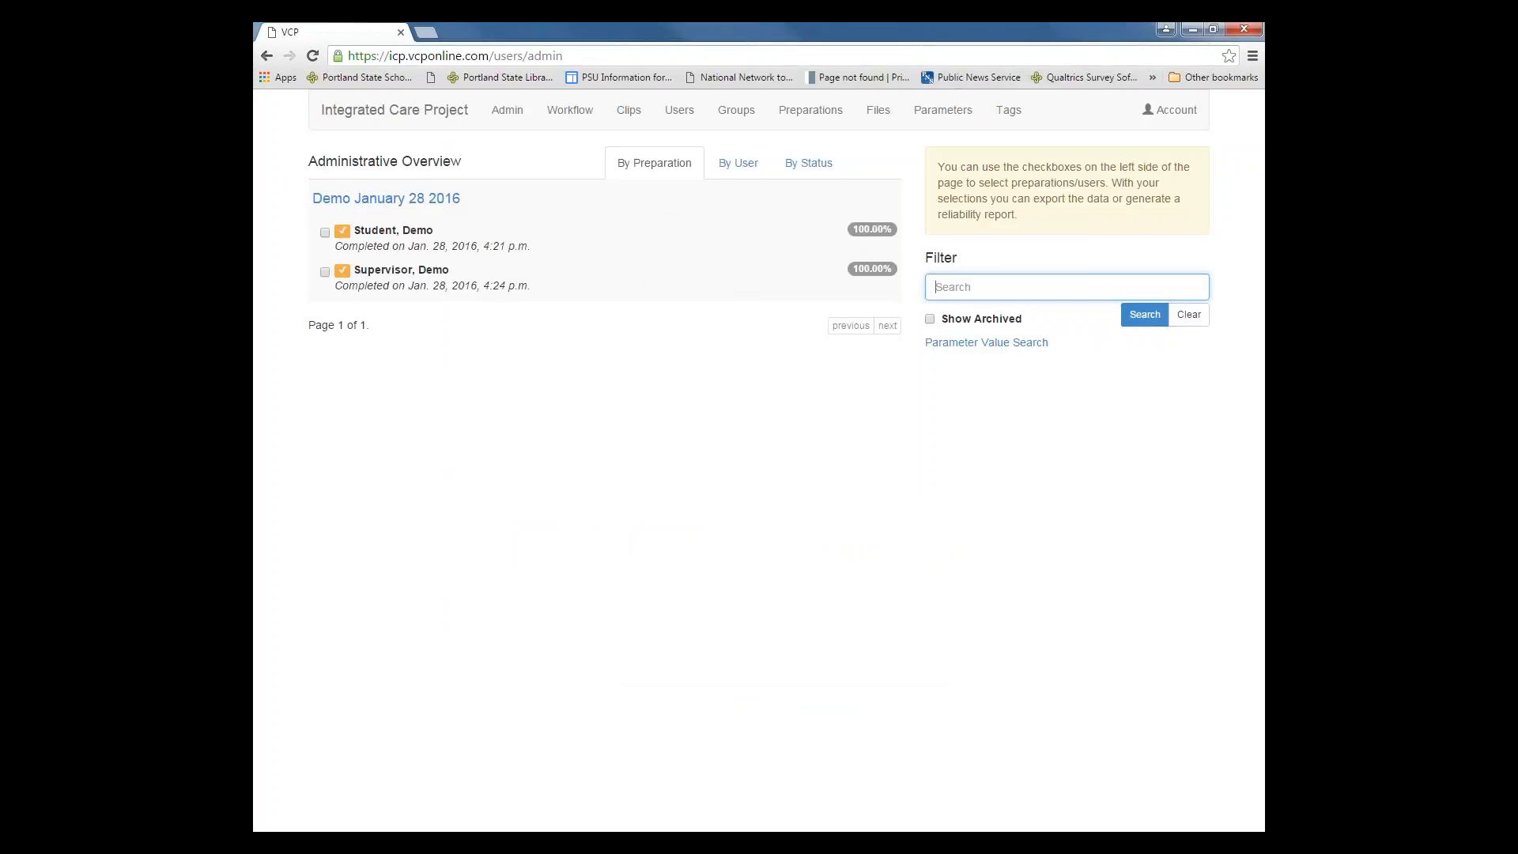
# Consult the VCP How-To sheet, then masquerade as the demo student from that account's page in the user list
pyautogui.hotkey('alt', 'Tab')
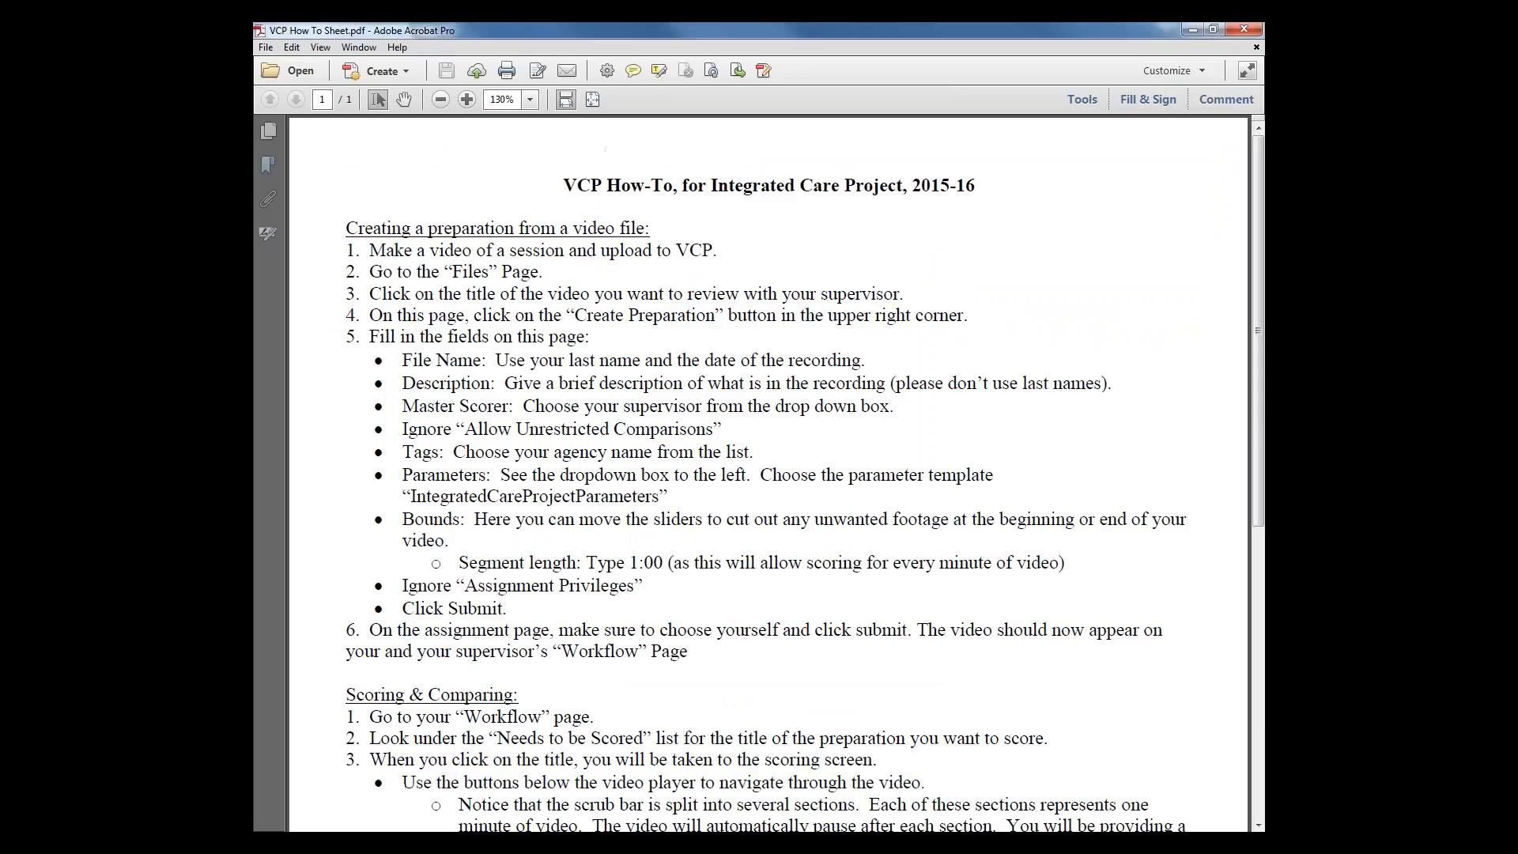
pyautogui.hotkey('alt', 'Tab')
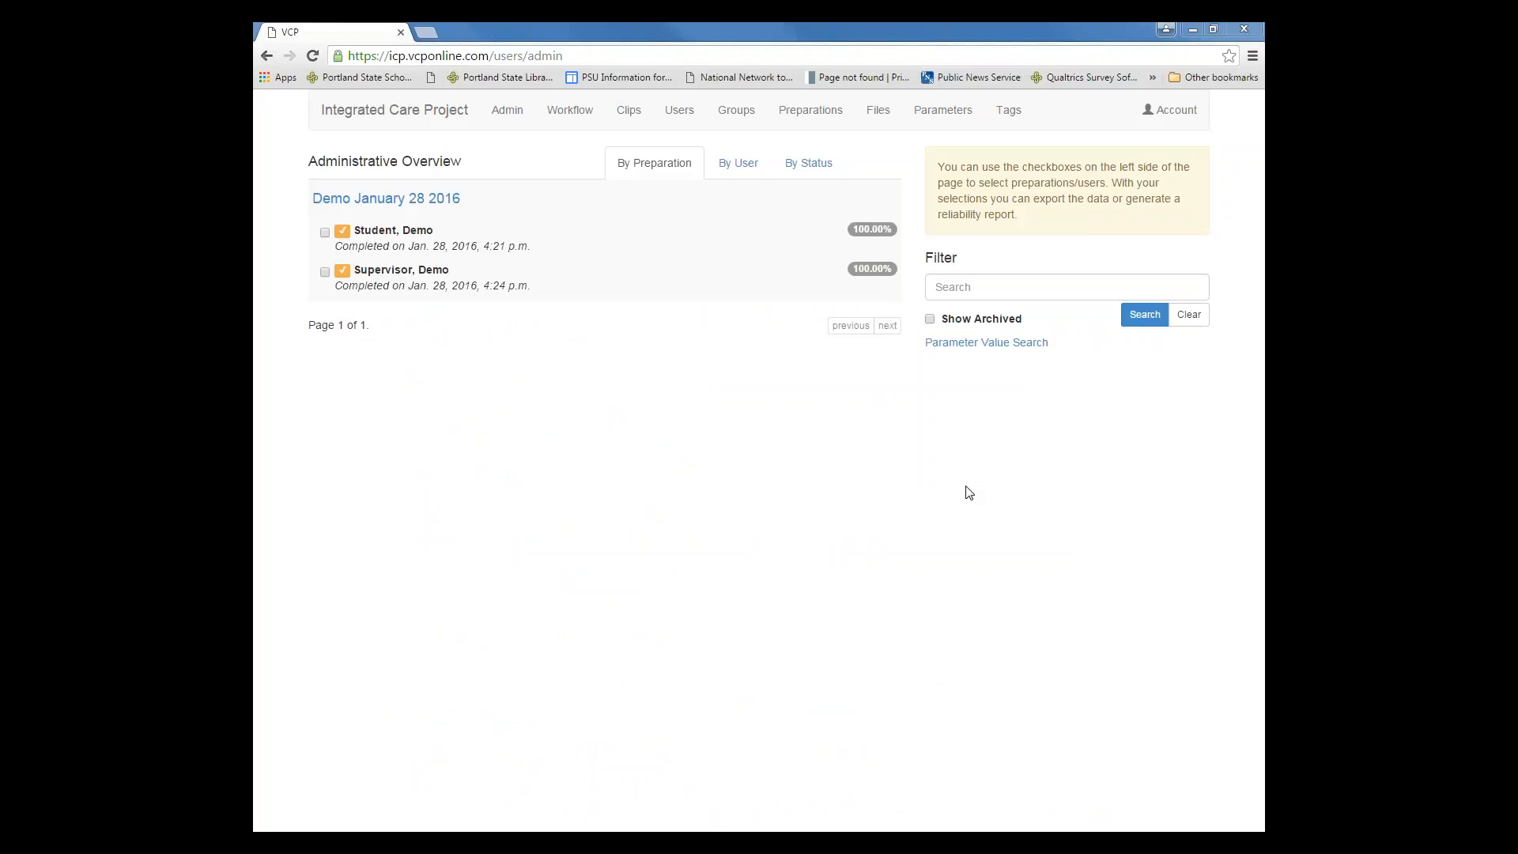
pyautogui.click(676, 114)
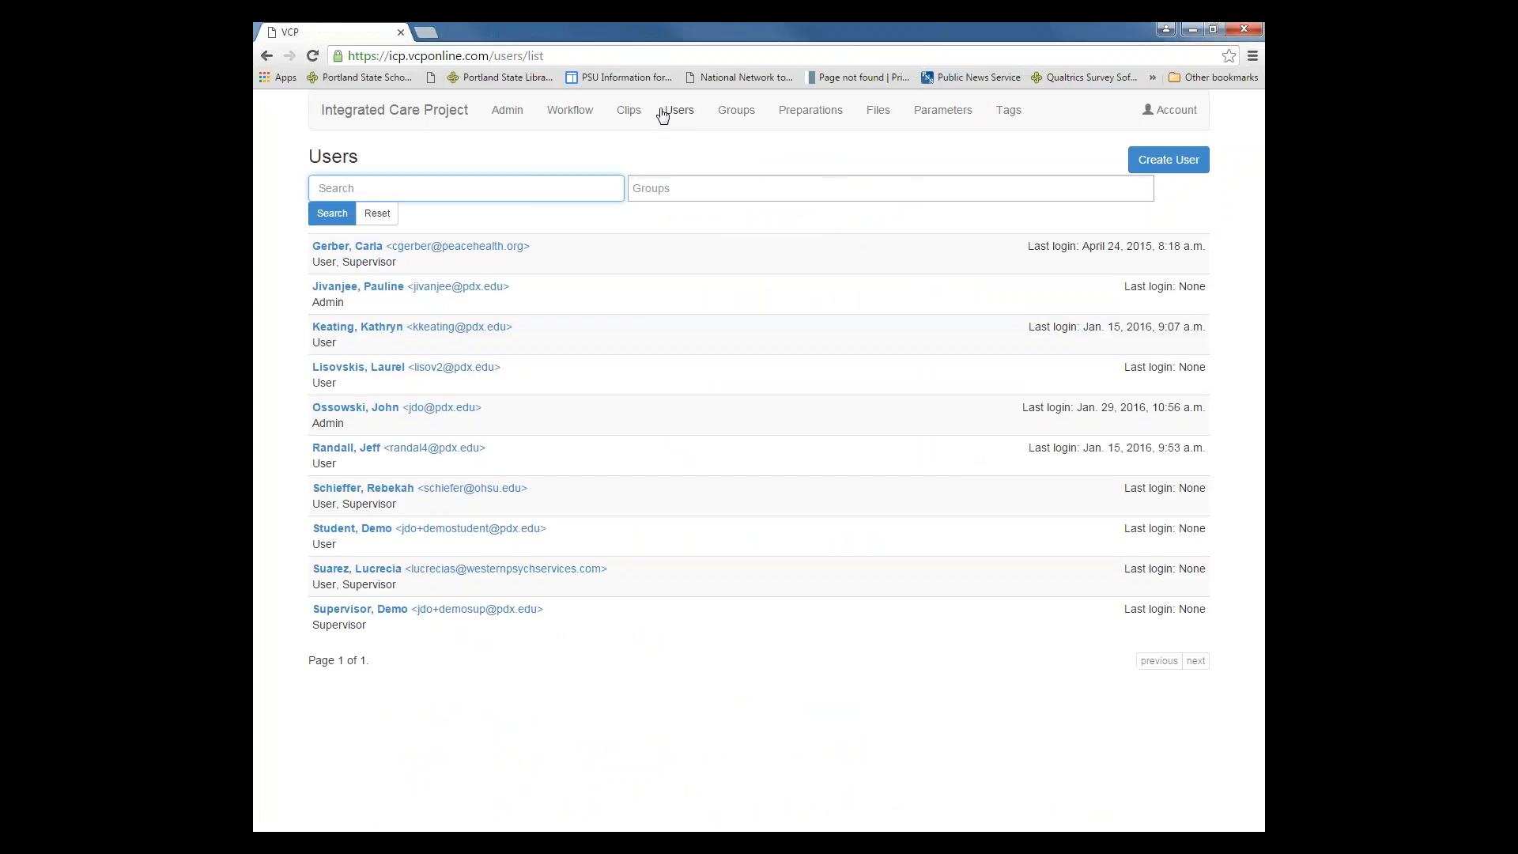
pyautogui.click(389, 528)
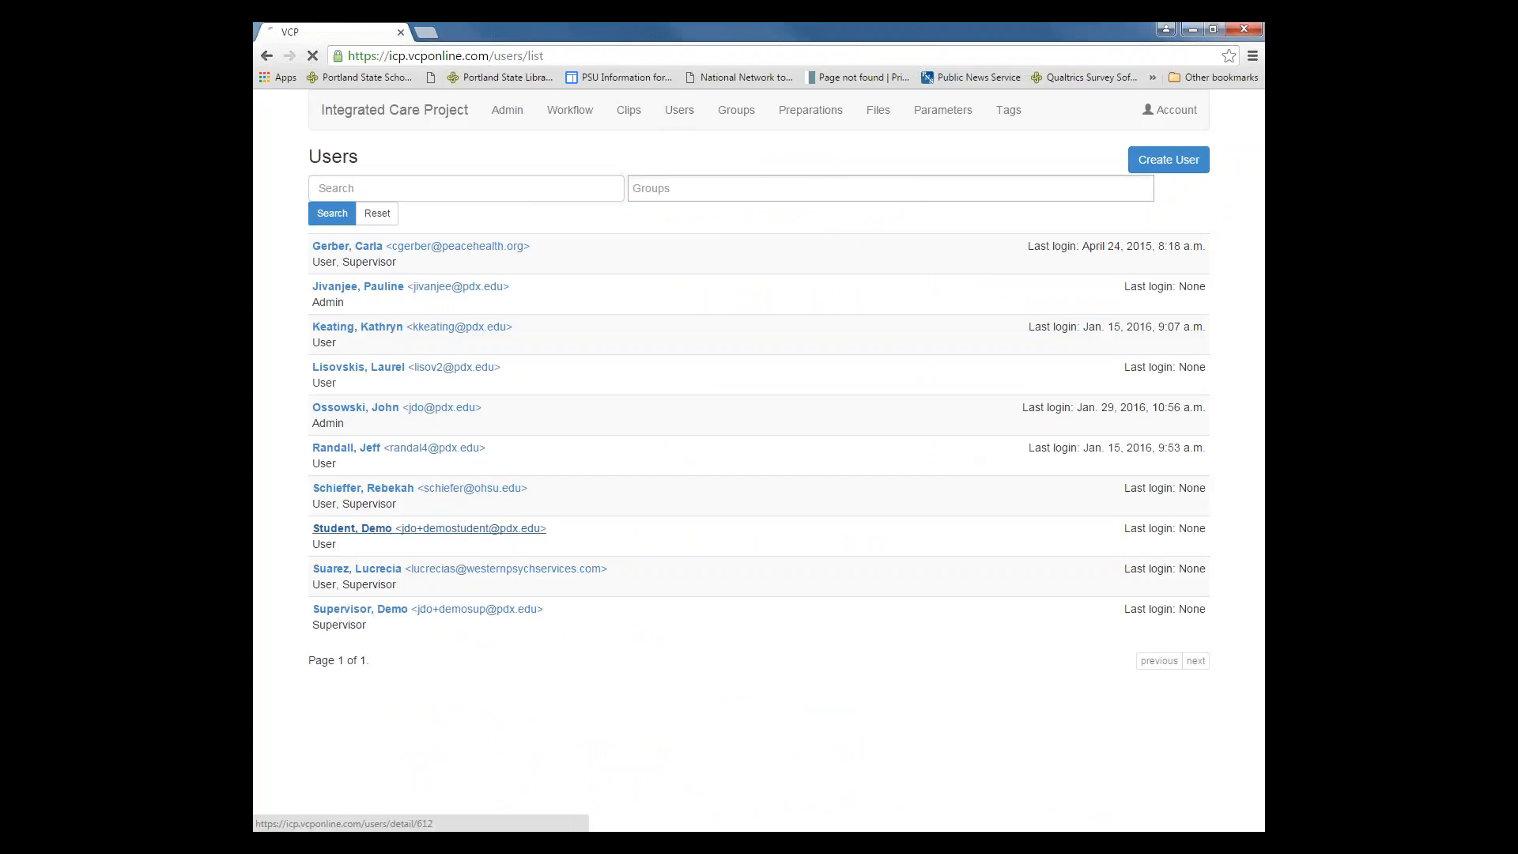
pyautogui.click(1187, 179)
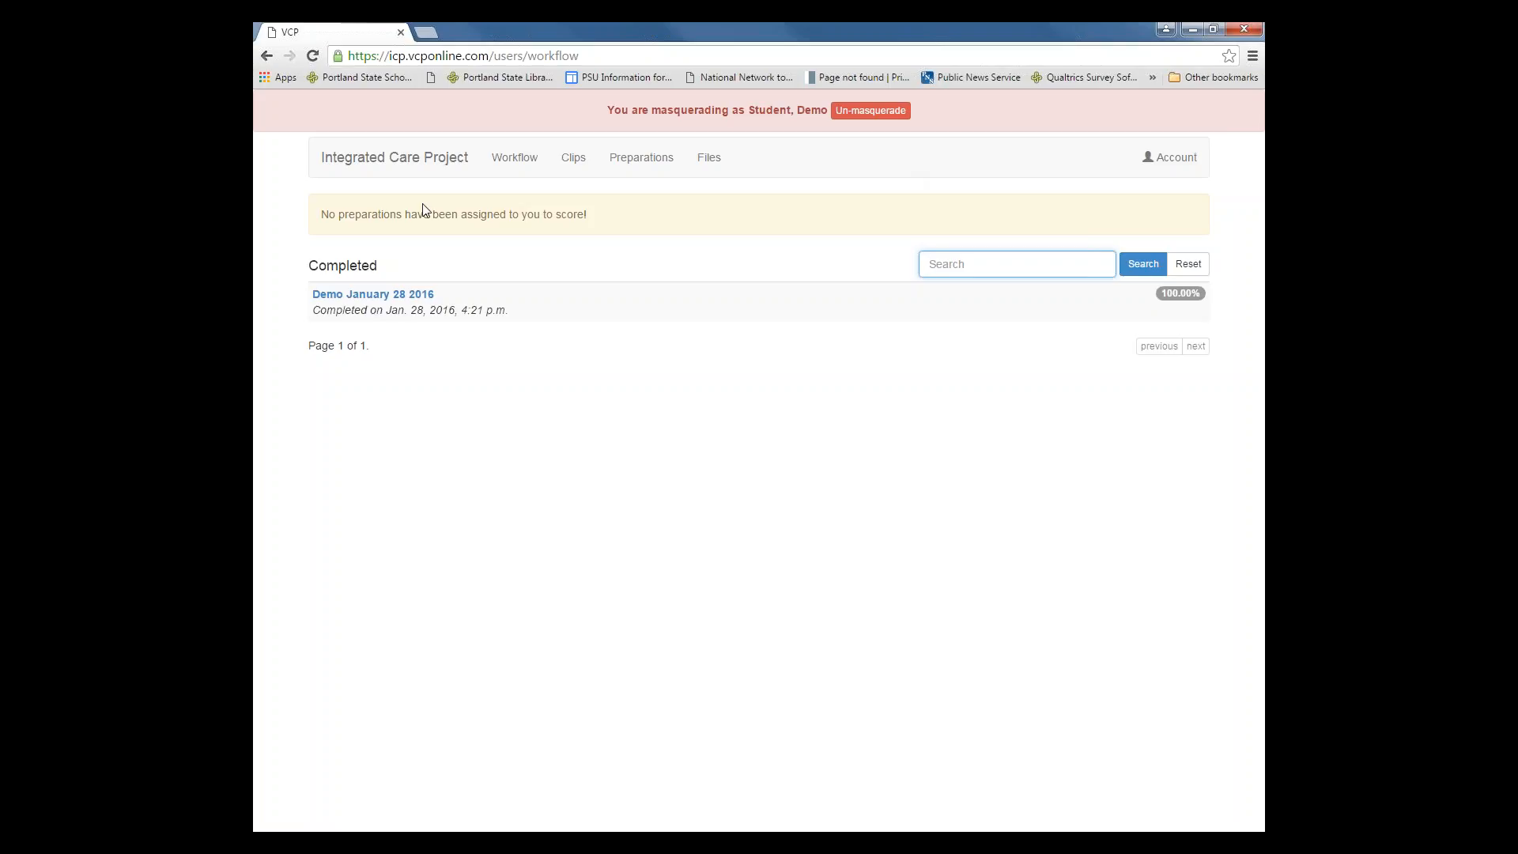
# Start creating a preparation from the uploaded file demonstration.mp4
pyautogui.click(710, 158)
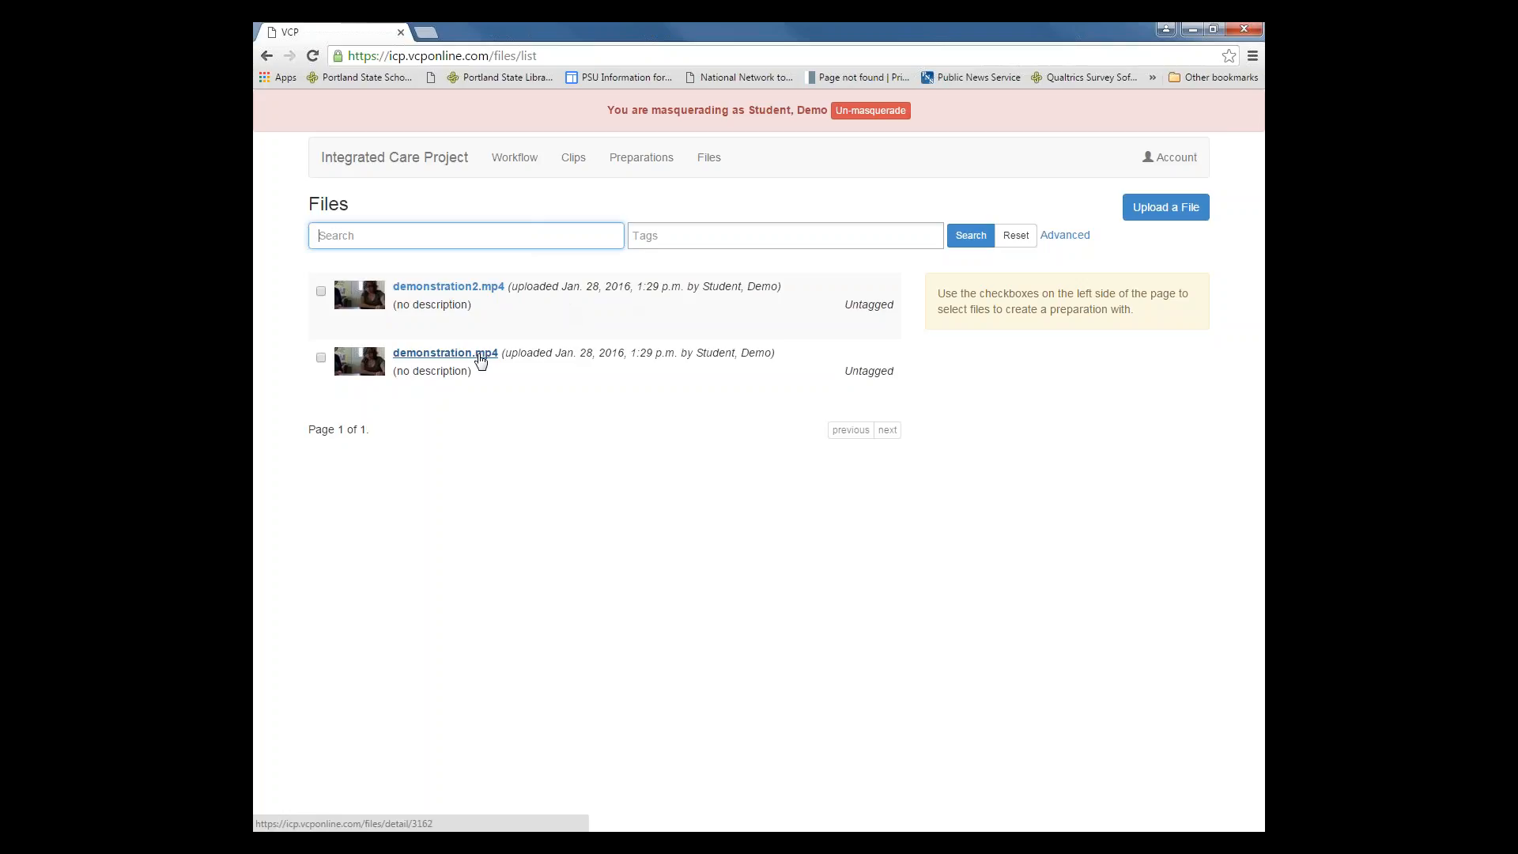
pyautogui.click(480, 361)
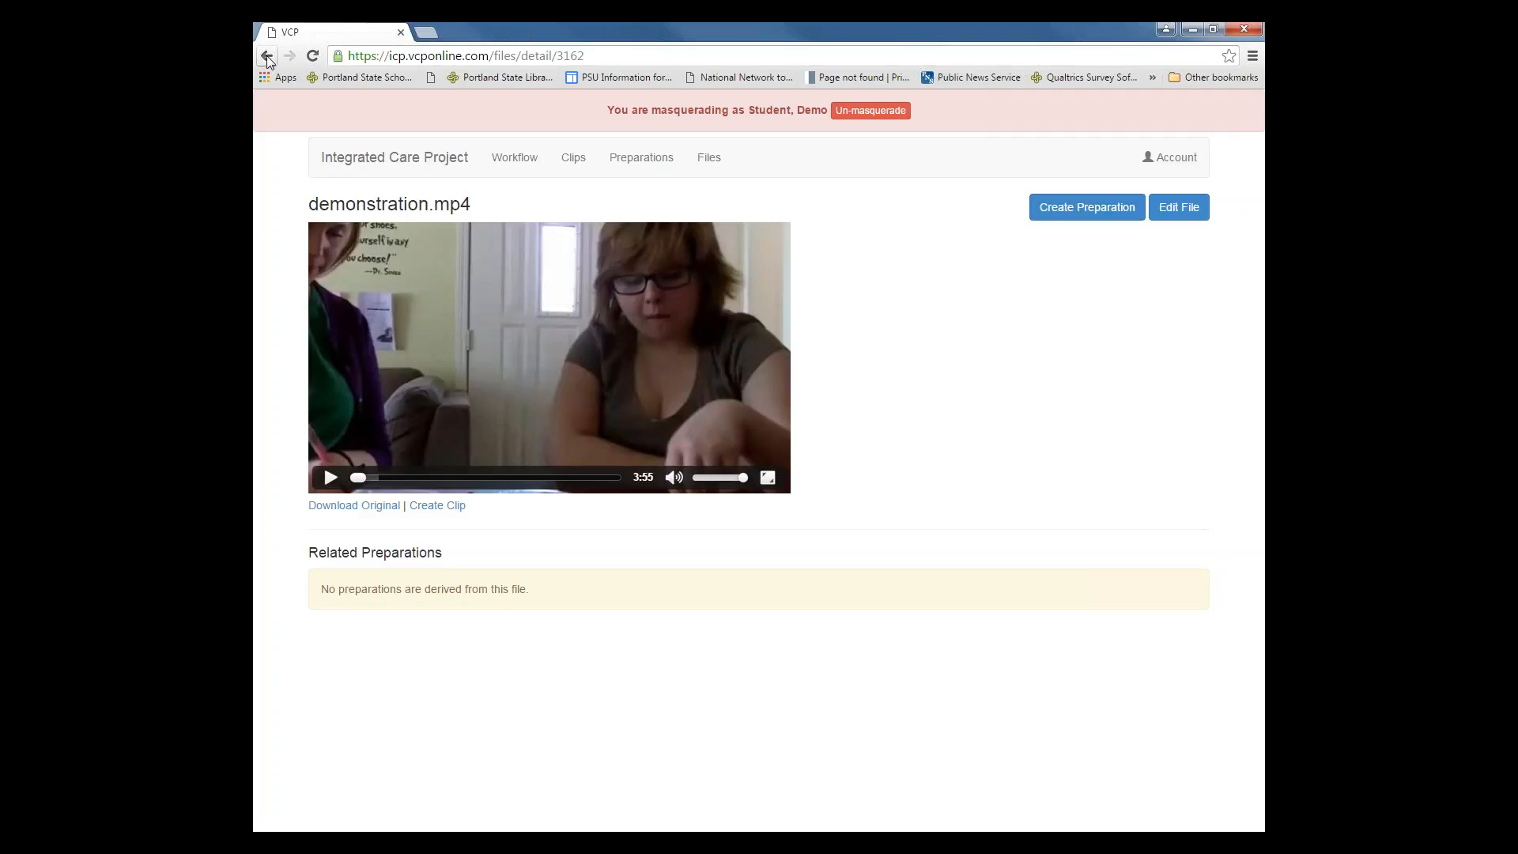
pyautogui.click(709, 160)
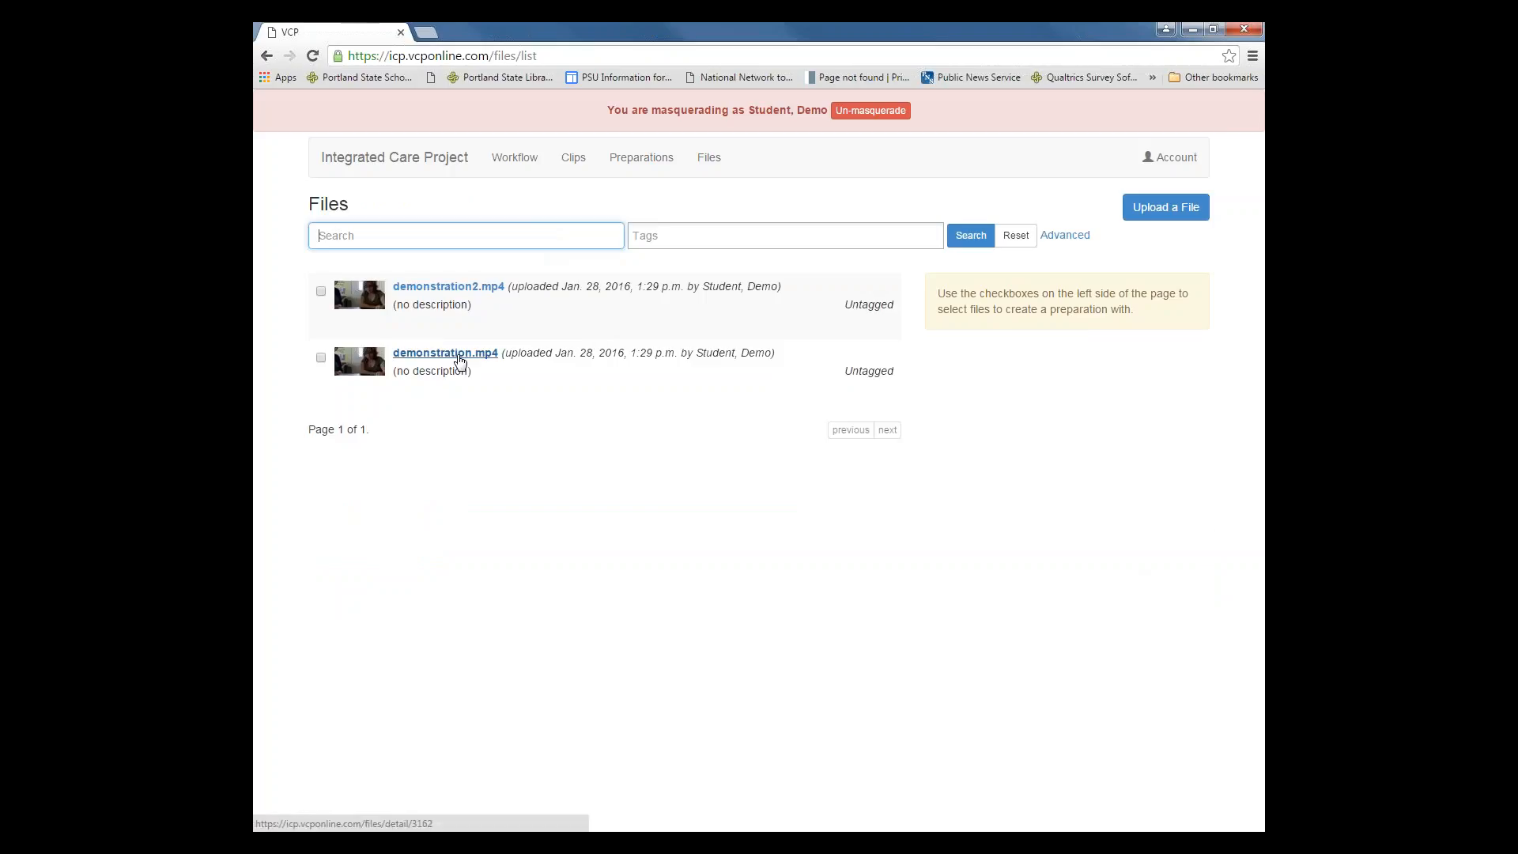
pyautogui.click(460, 359)
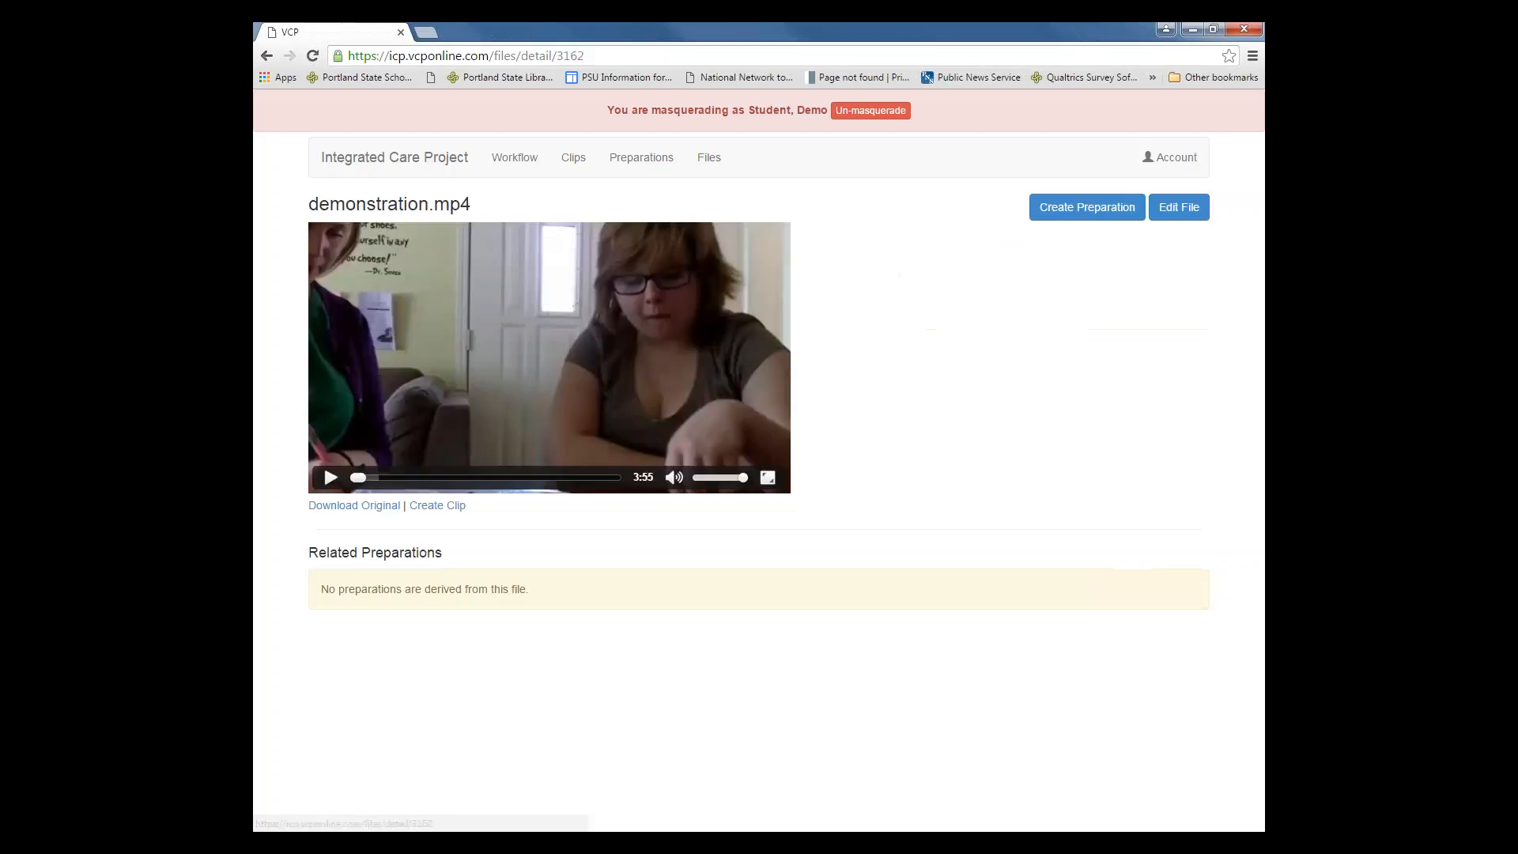
pyautogui.click(1065, 218)
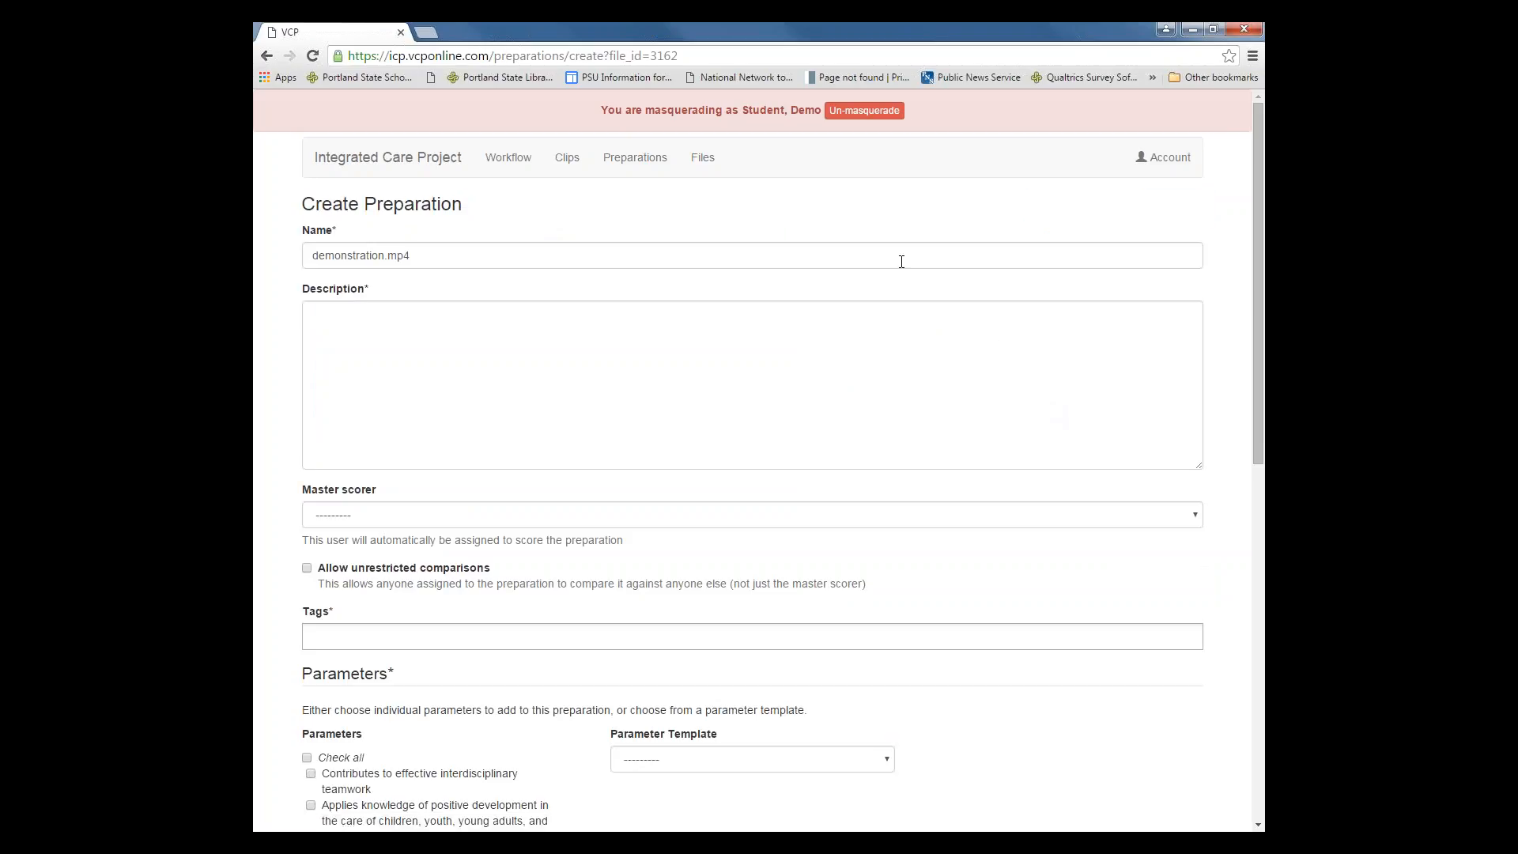
# Replace the preparation's name with the presenter's last name followed by the date 2016 01 29
pyautogui.scroll(-9, 901, 262)
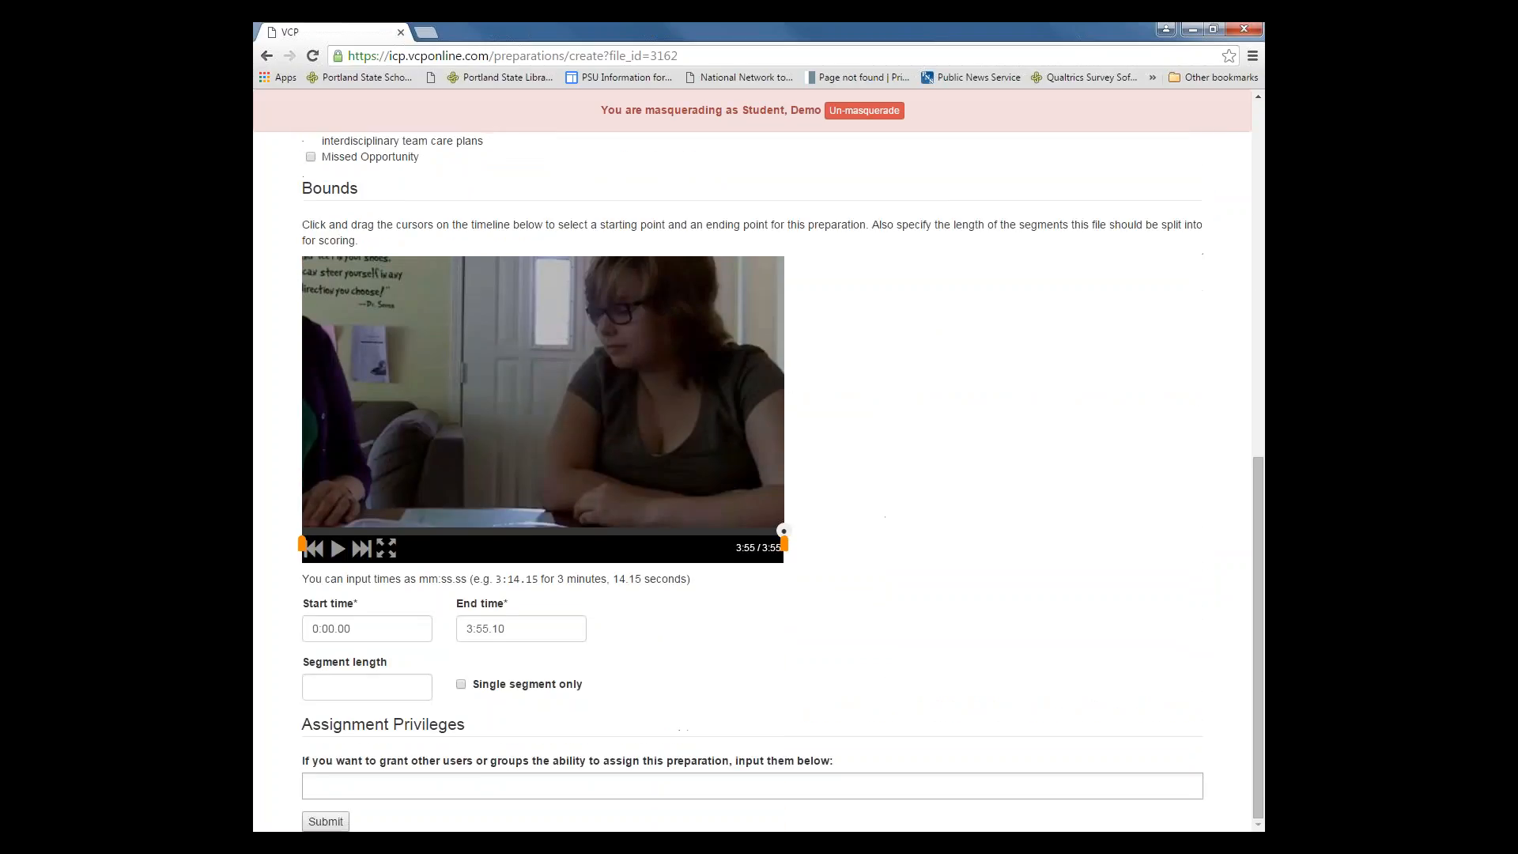
pyautogui.scroll(9, 759, 466)
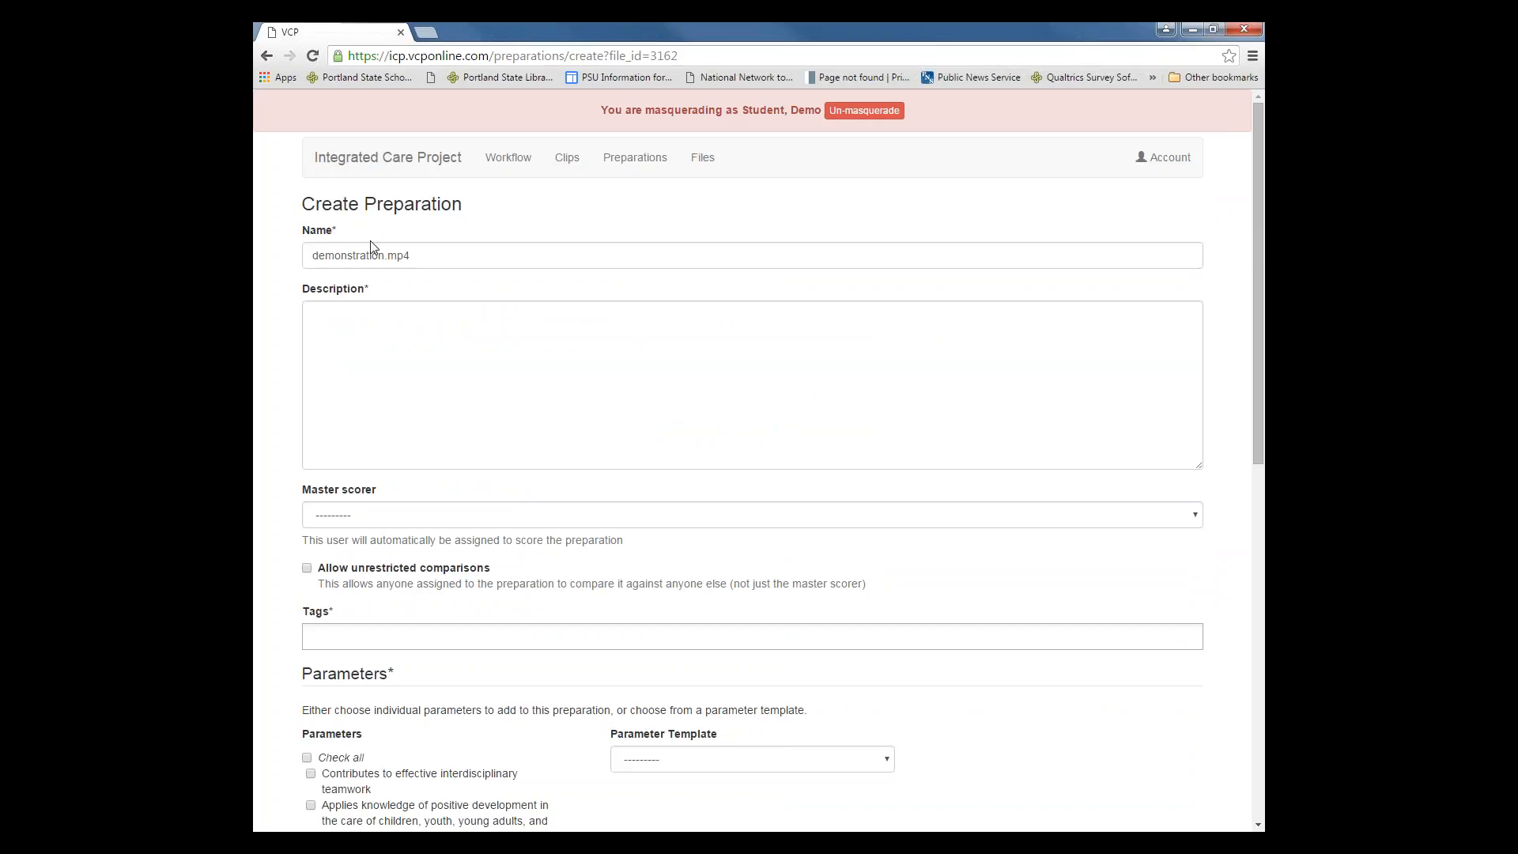
pyautogui.click(413, 255)
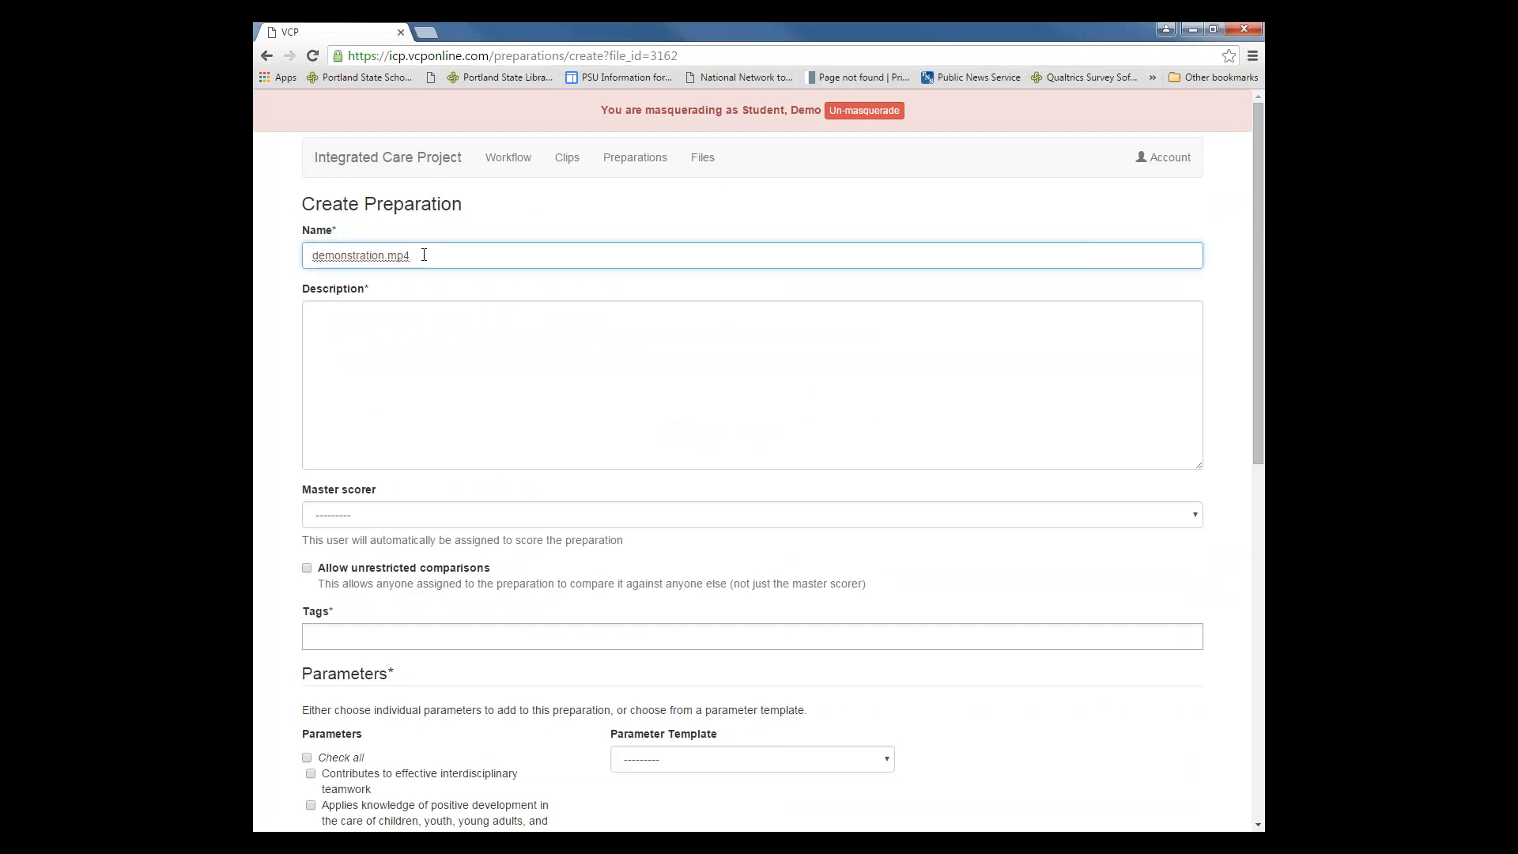
pyautogui.doubleClick(421, 251)
pyautogui.write('Ossowski')
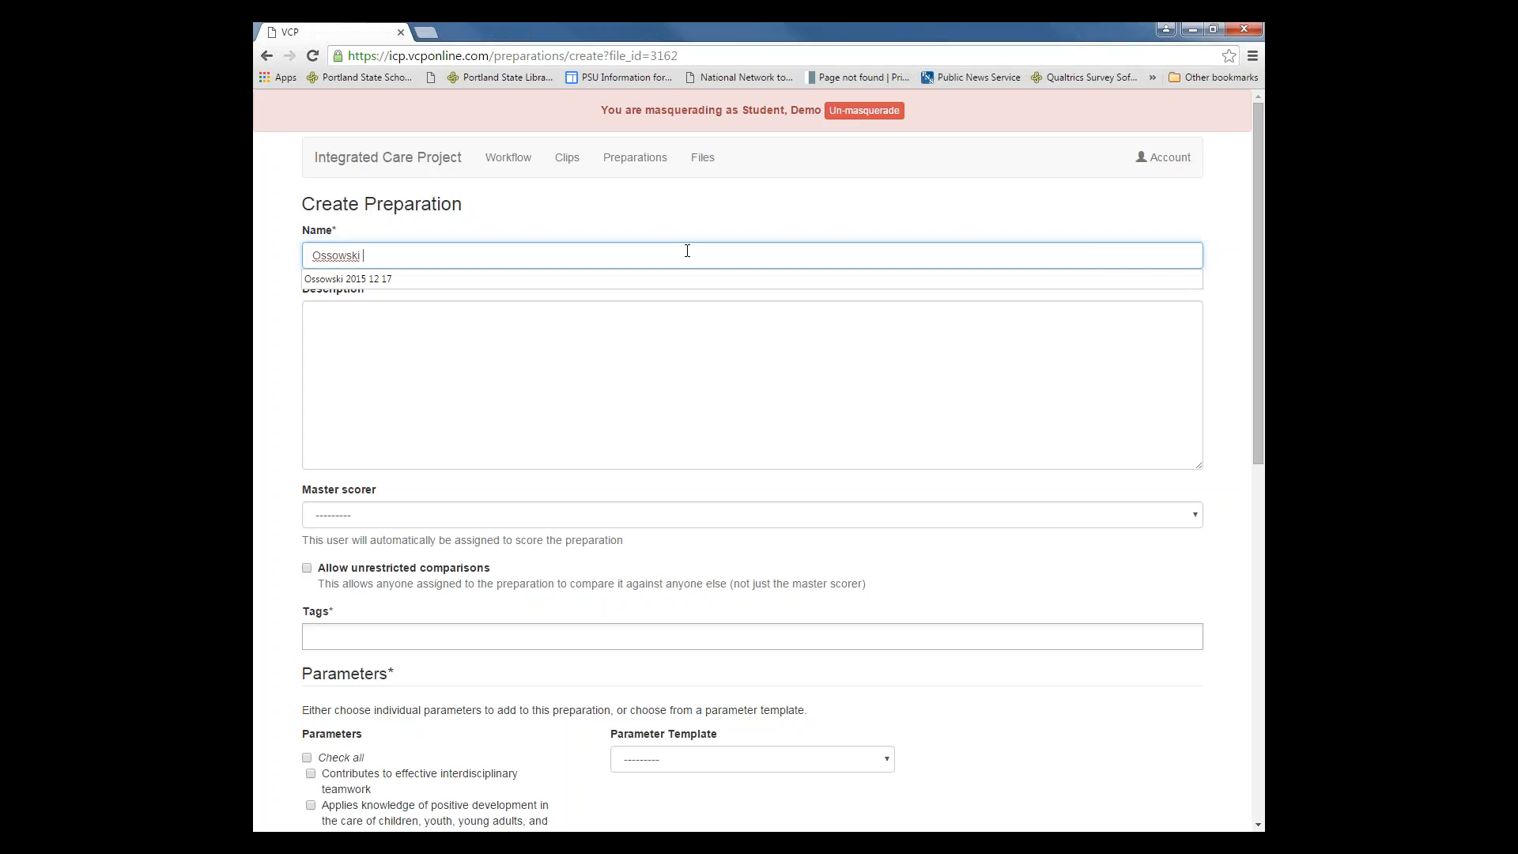
pyautogui.write('2016')
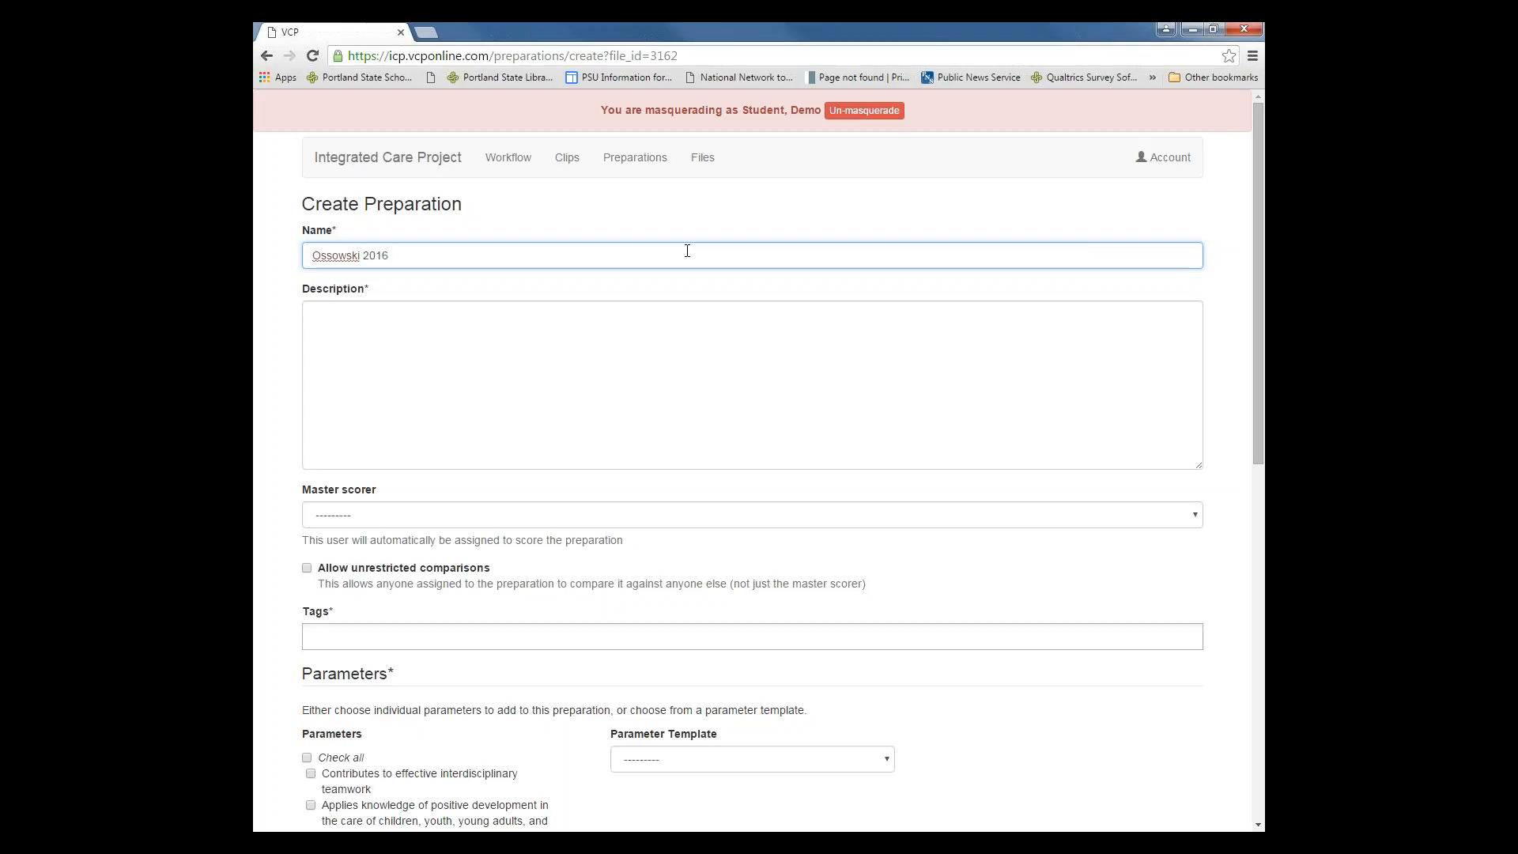
pyautogui.write(' 01m')
pyautogui.press('BackSpace')
pyautogui.press('BackSpace')
pyautogui.write('29')
# Enter the description "This is a meeting." and choose the demo supervisor as master scorer
pyautogui.click(653, 374)
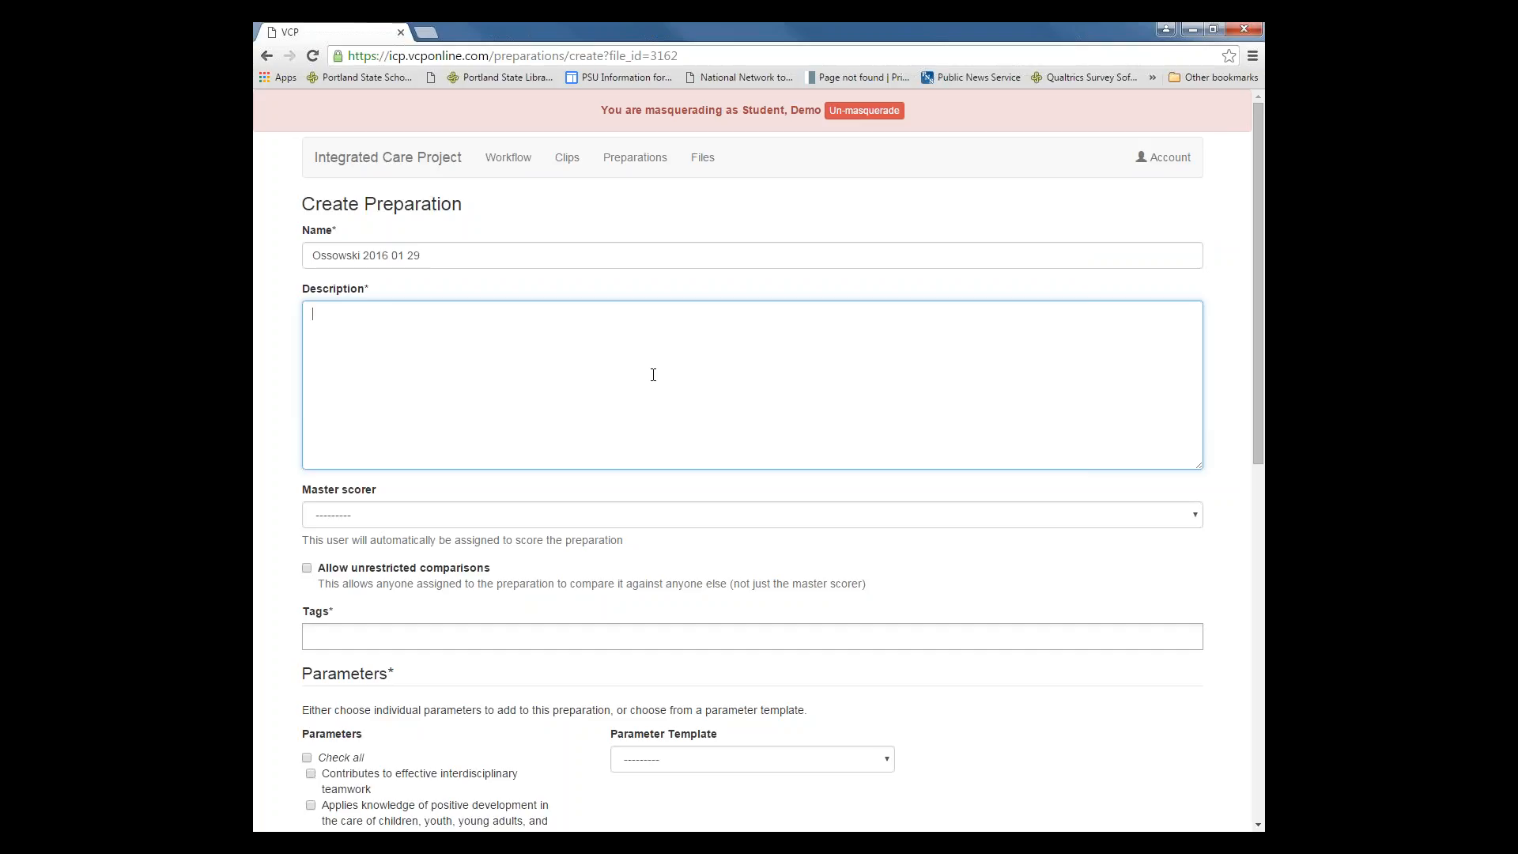
pyautogui.write('This is a meeting.')
pyautogui.click(1196, 516)
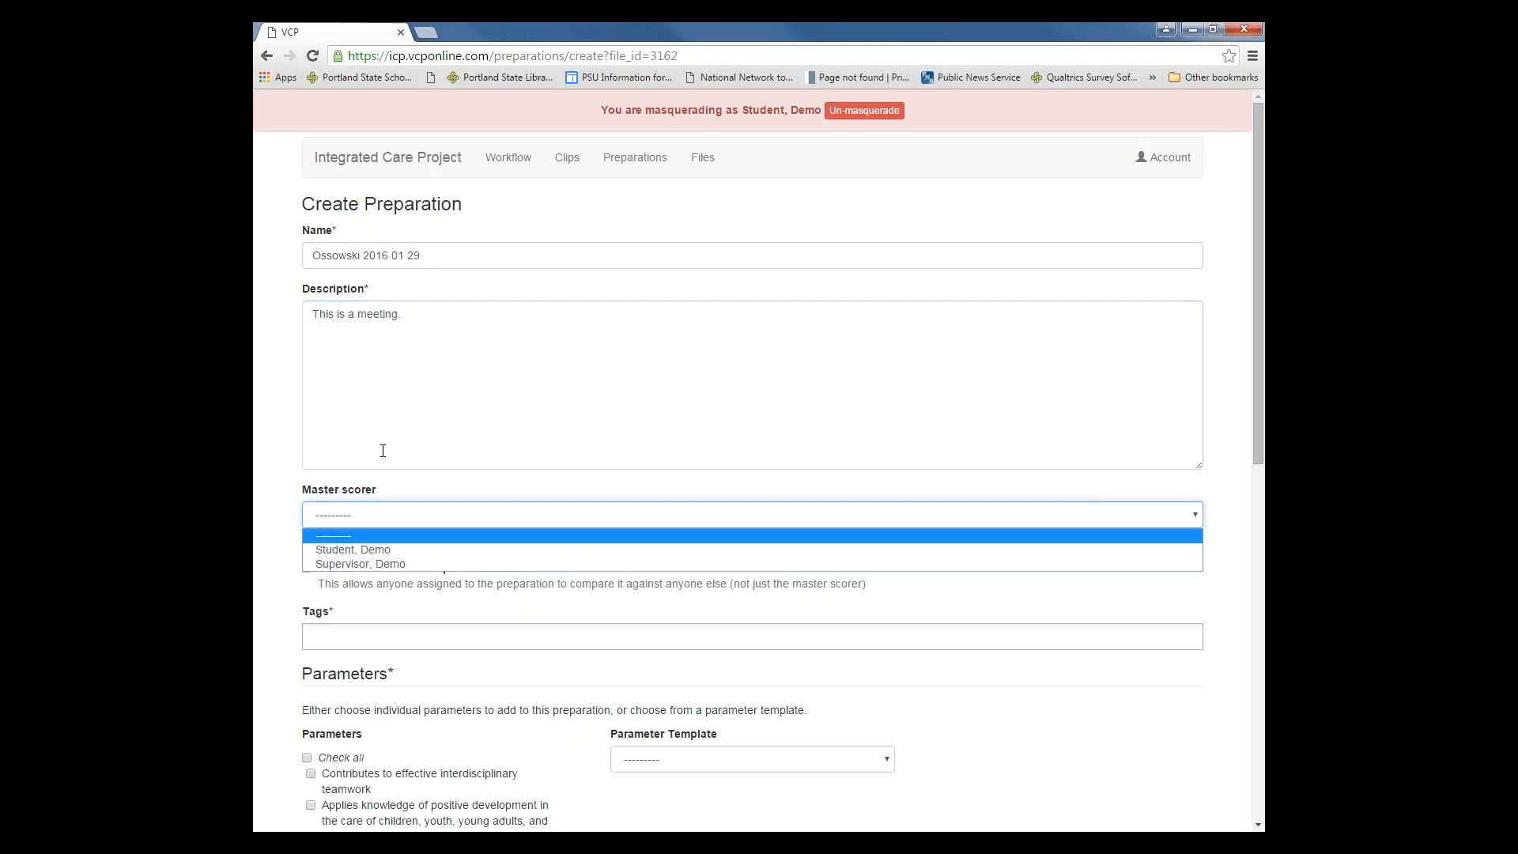
pyautogui.click(345, 564)
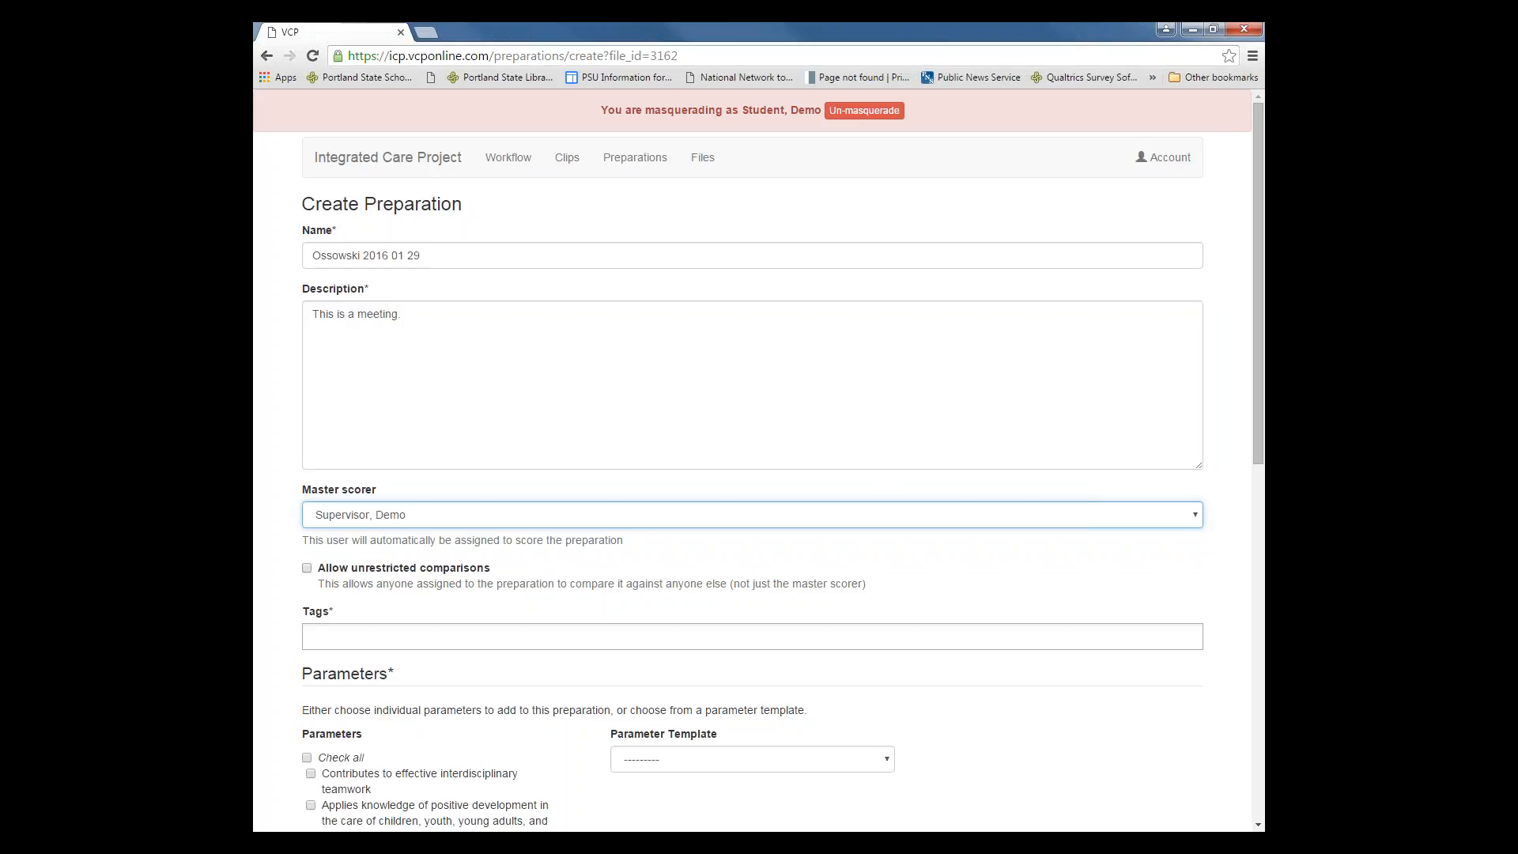
# Tag the preparation with OHSUScapooseClinic and apply the IntegratedCareProjectParameters parameter template
pyautogui.scroll(-1, 427, 573)
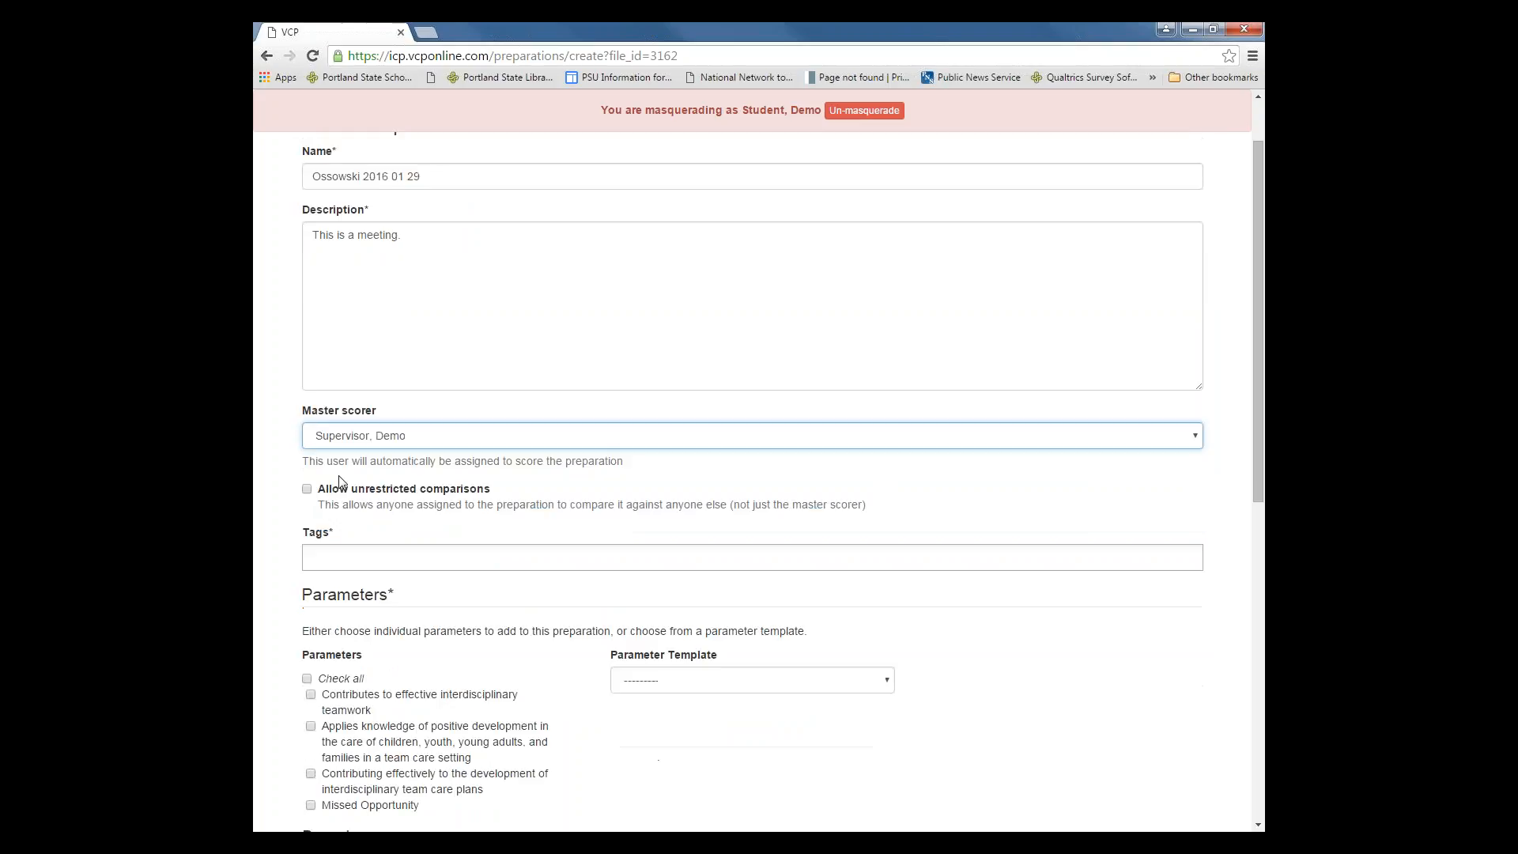
pyautogui.click(329, 561)
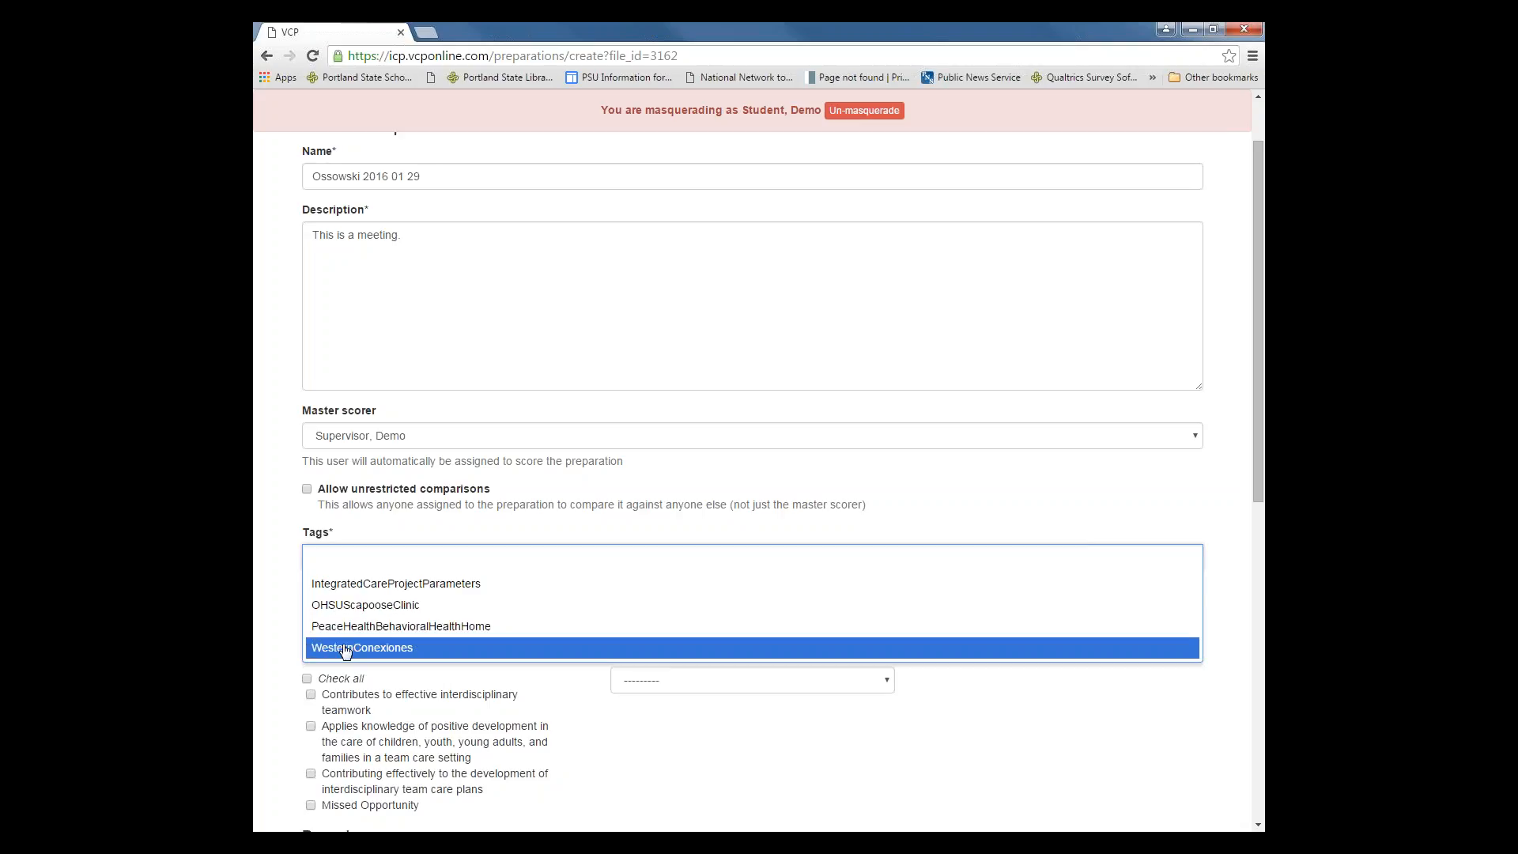
pyautogui.click(348, 605)
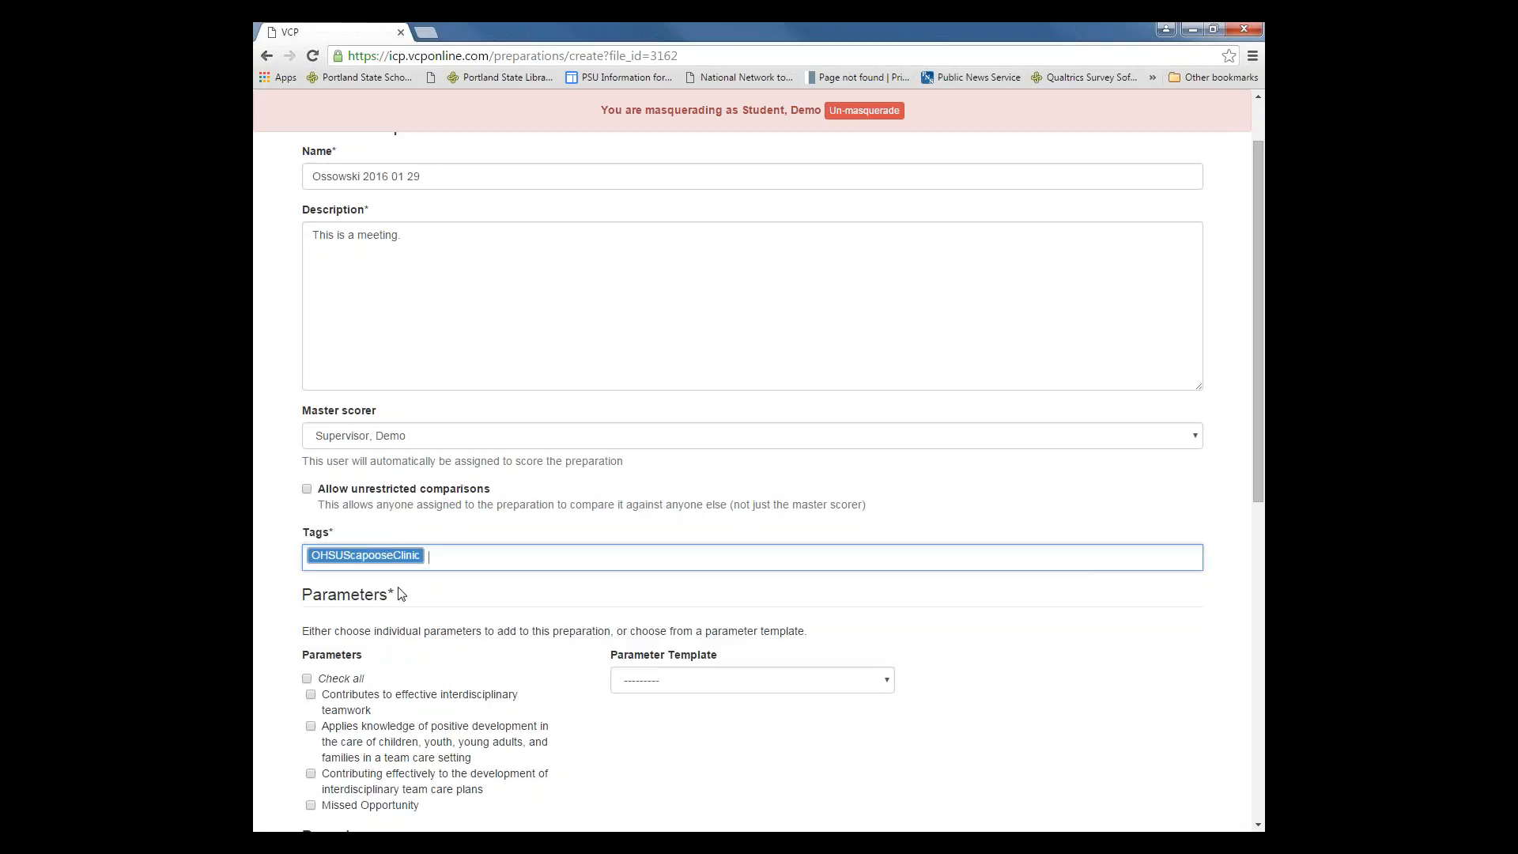
pyautogui.scroll(-2, 561, 589)
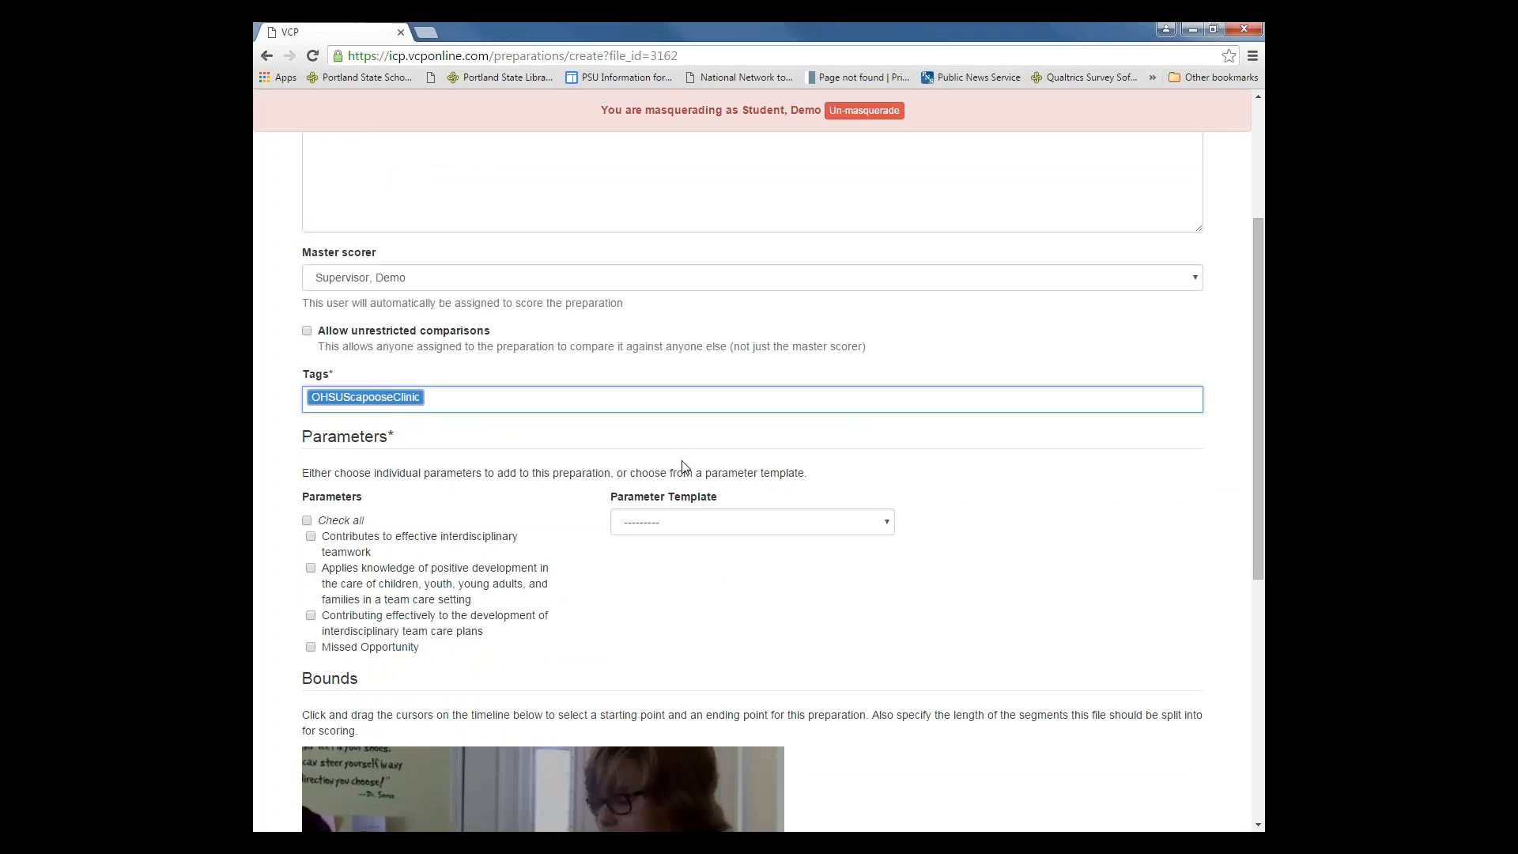
pyautogui.click(888, 529)
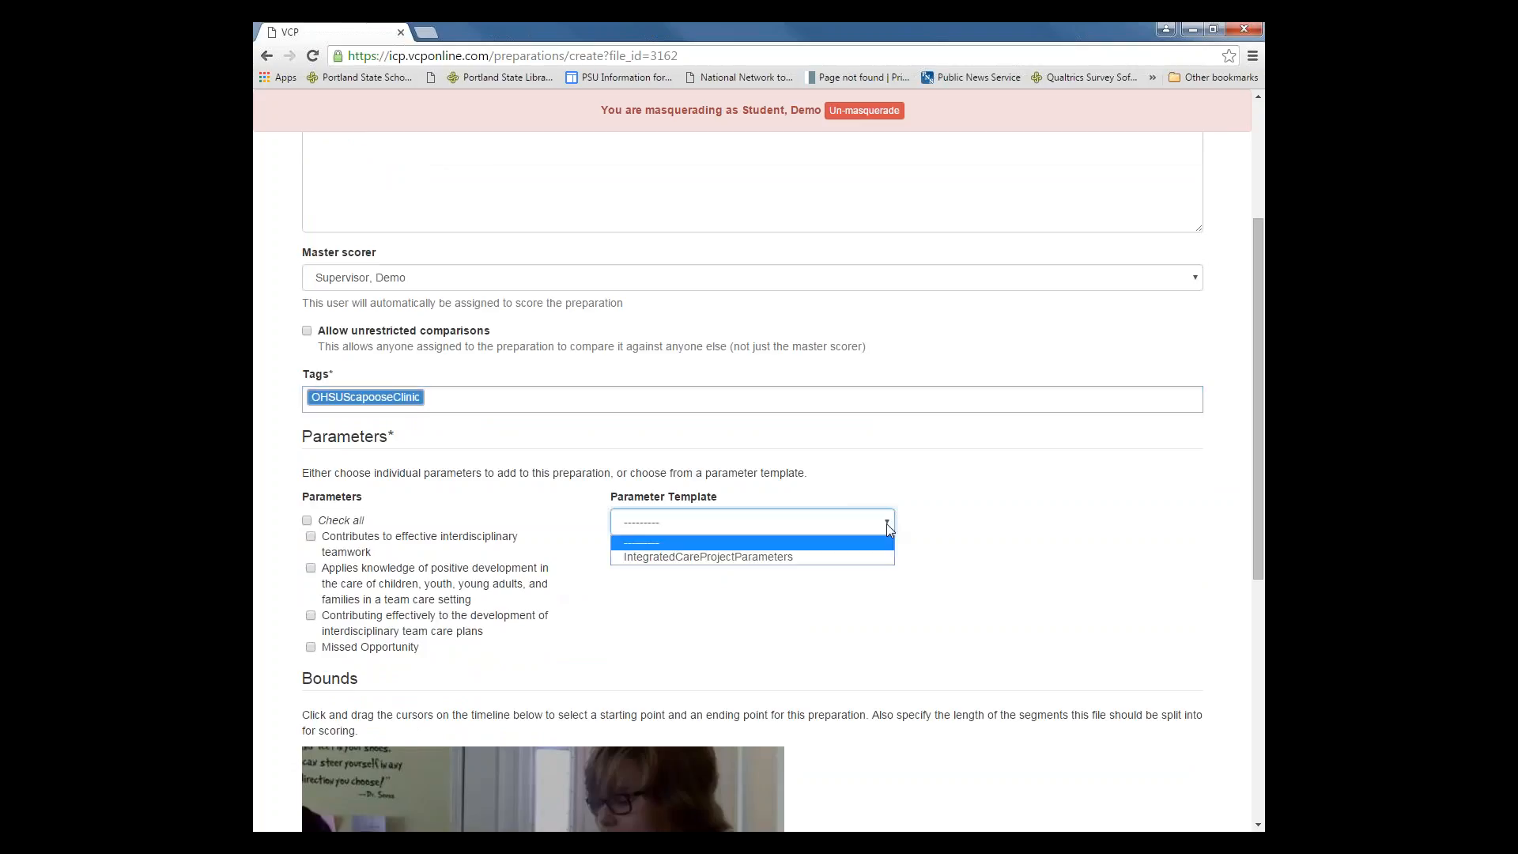
pyautogui.click(685, 558)
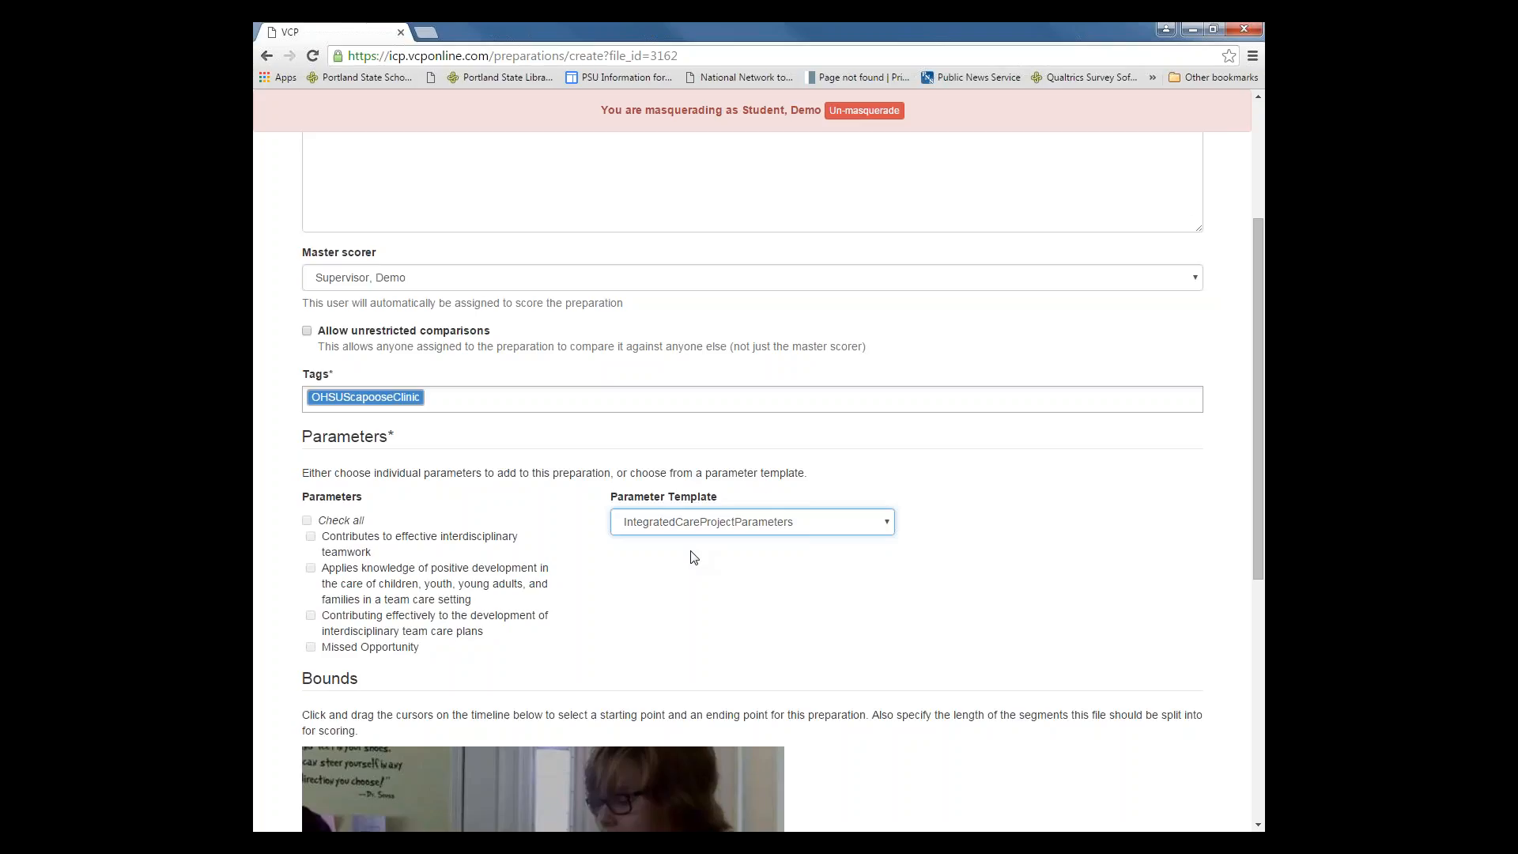
# Set the preparation's segment length to 1:00 with the start bound at 0:00.00, and submit the preparation
pyautogui.scroll(-5, 693, 557)
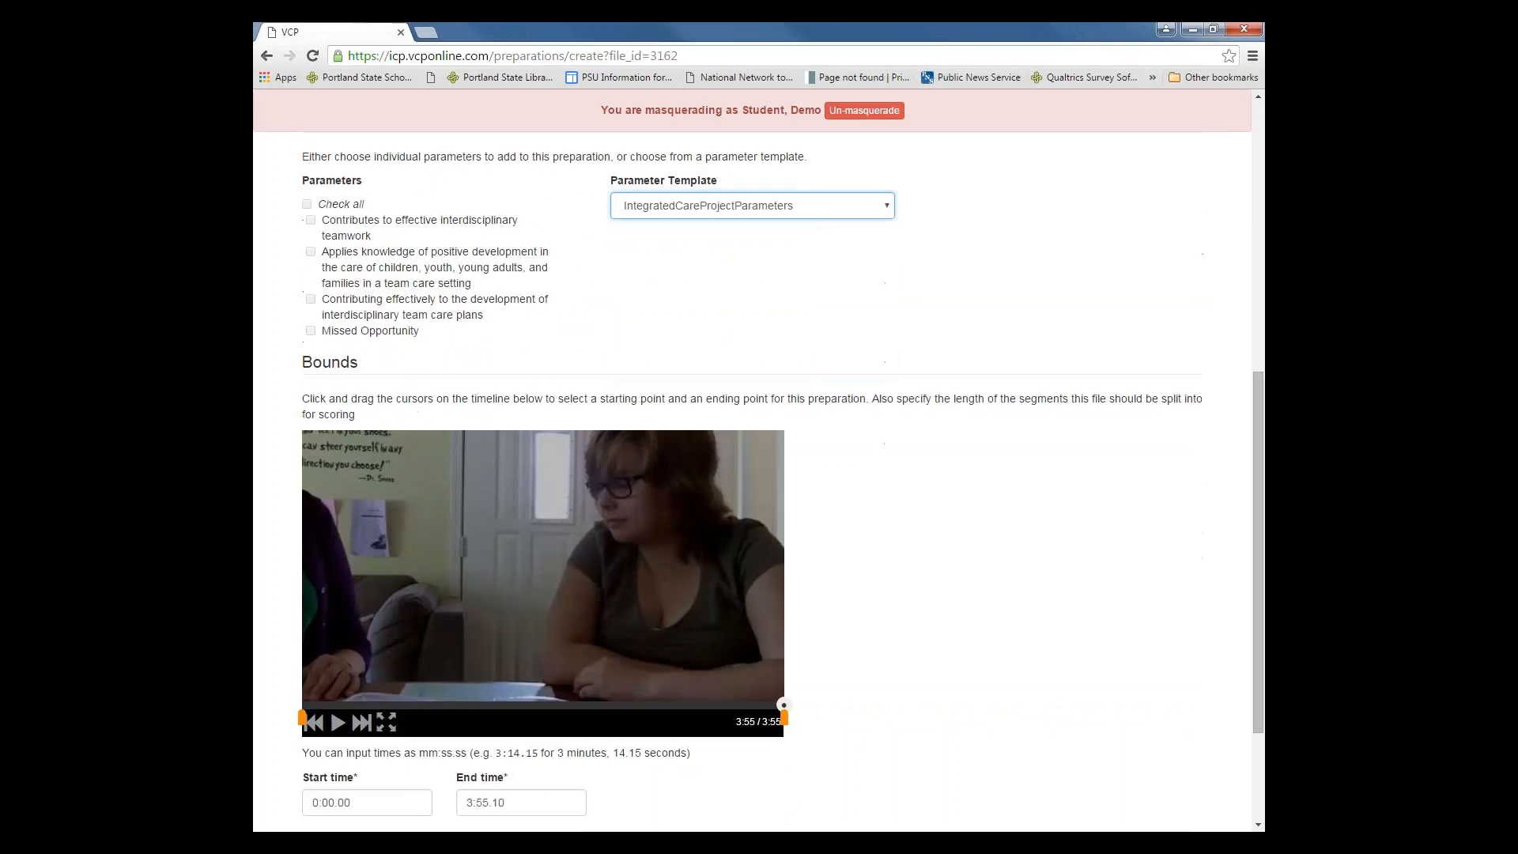
pyautogui.scroll(-1, 303, 574)
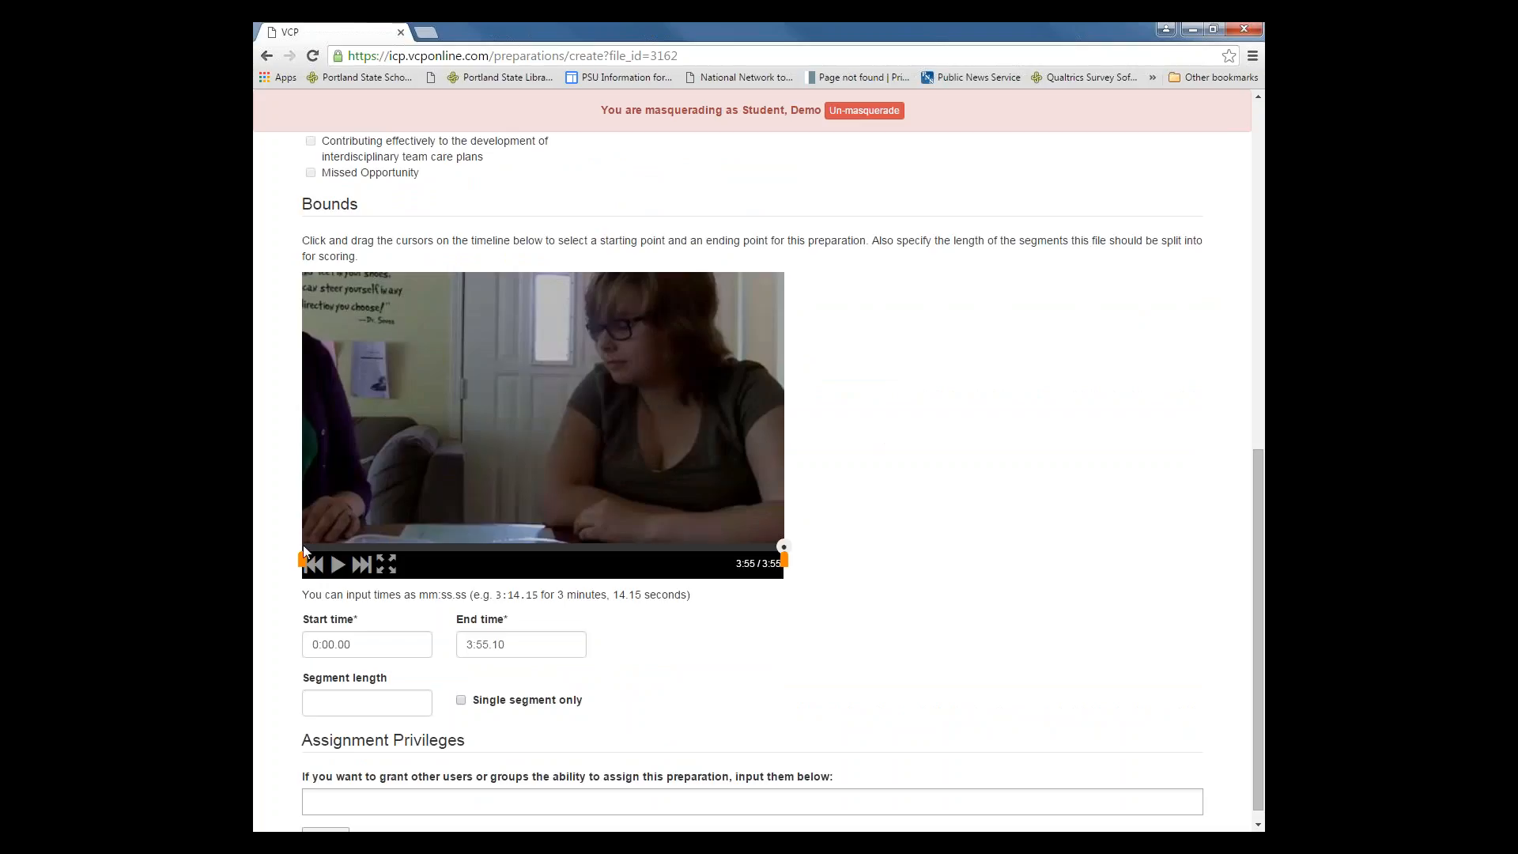
pyautogui.moveTo(304, 564)
pyautogui.mouseDown()
pyautogui.moveTo(330, 569)
pyautogui.moveTo(302, 570)
pyautogui.mouseUp()
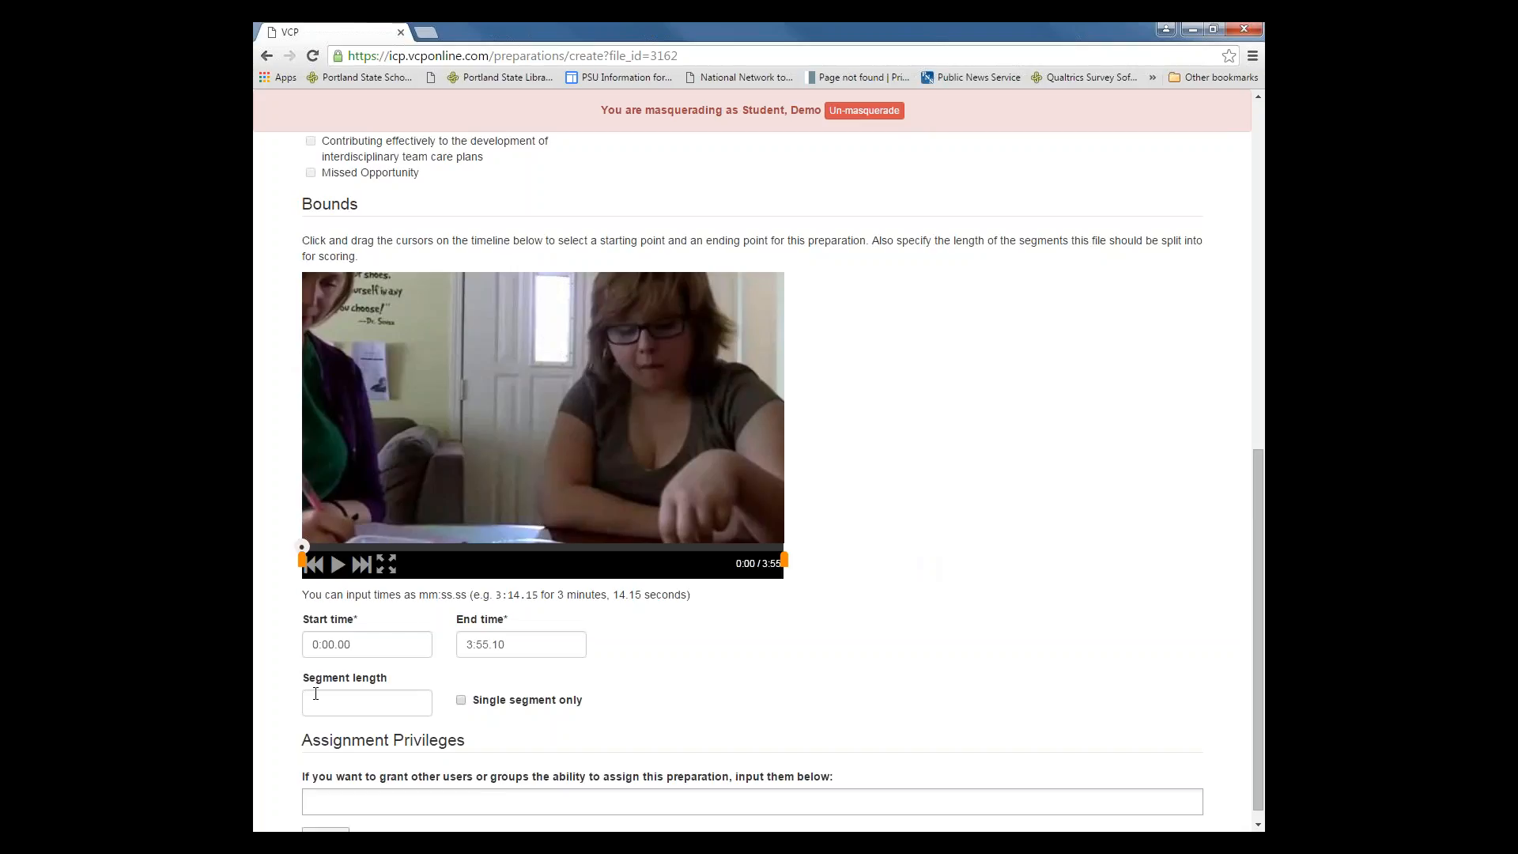
pyautogui.moveTo(302, 678); pyautogui.dragTo(389, 688)
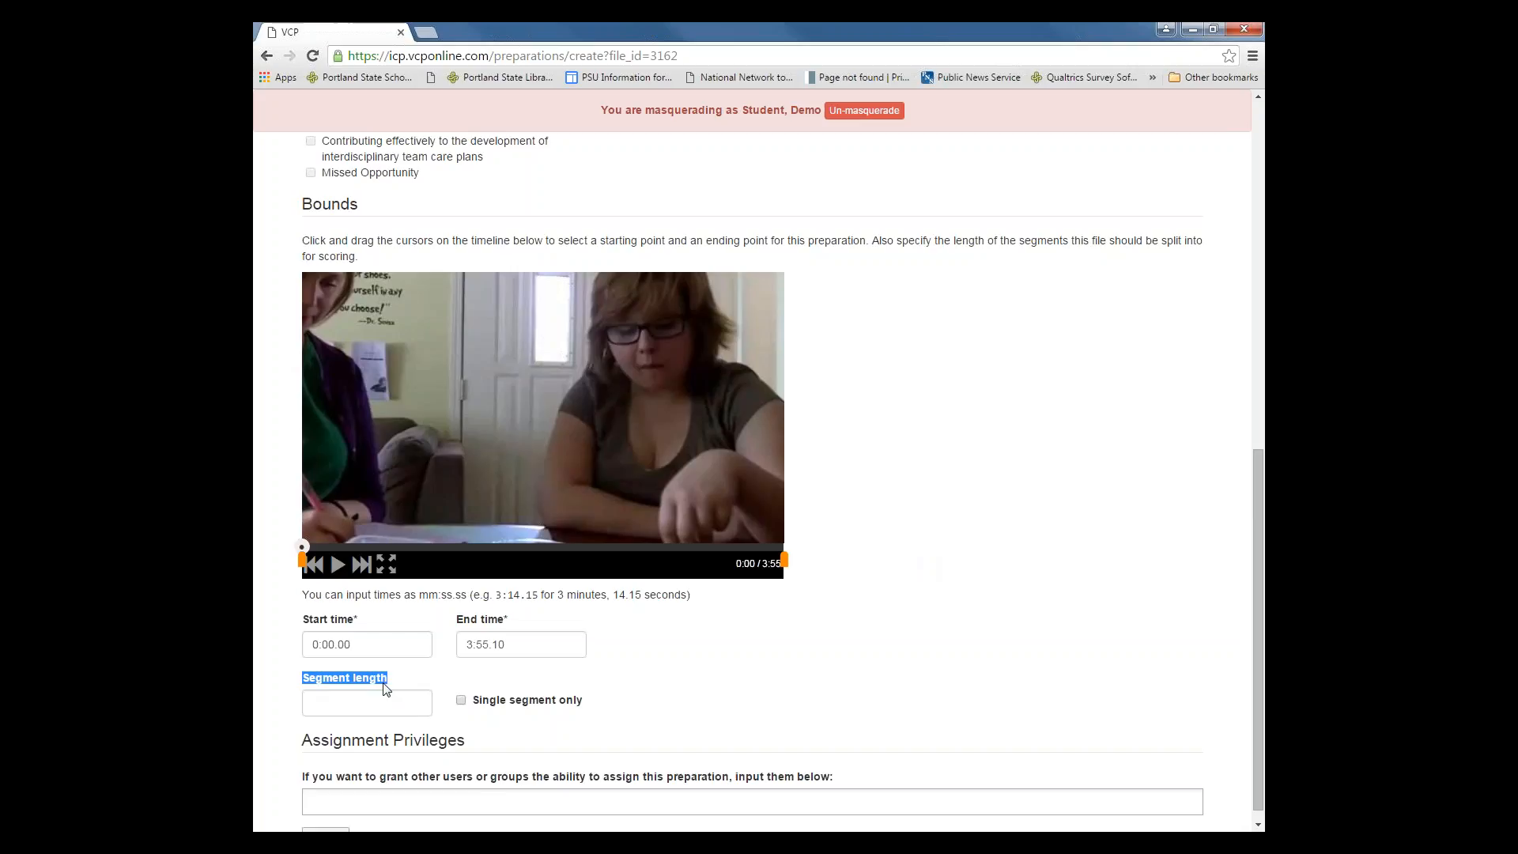
pyautogui.click(313, 702)
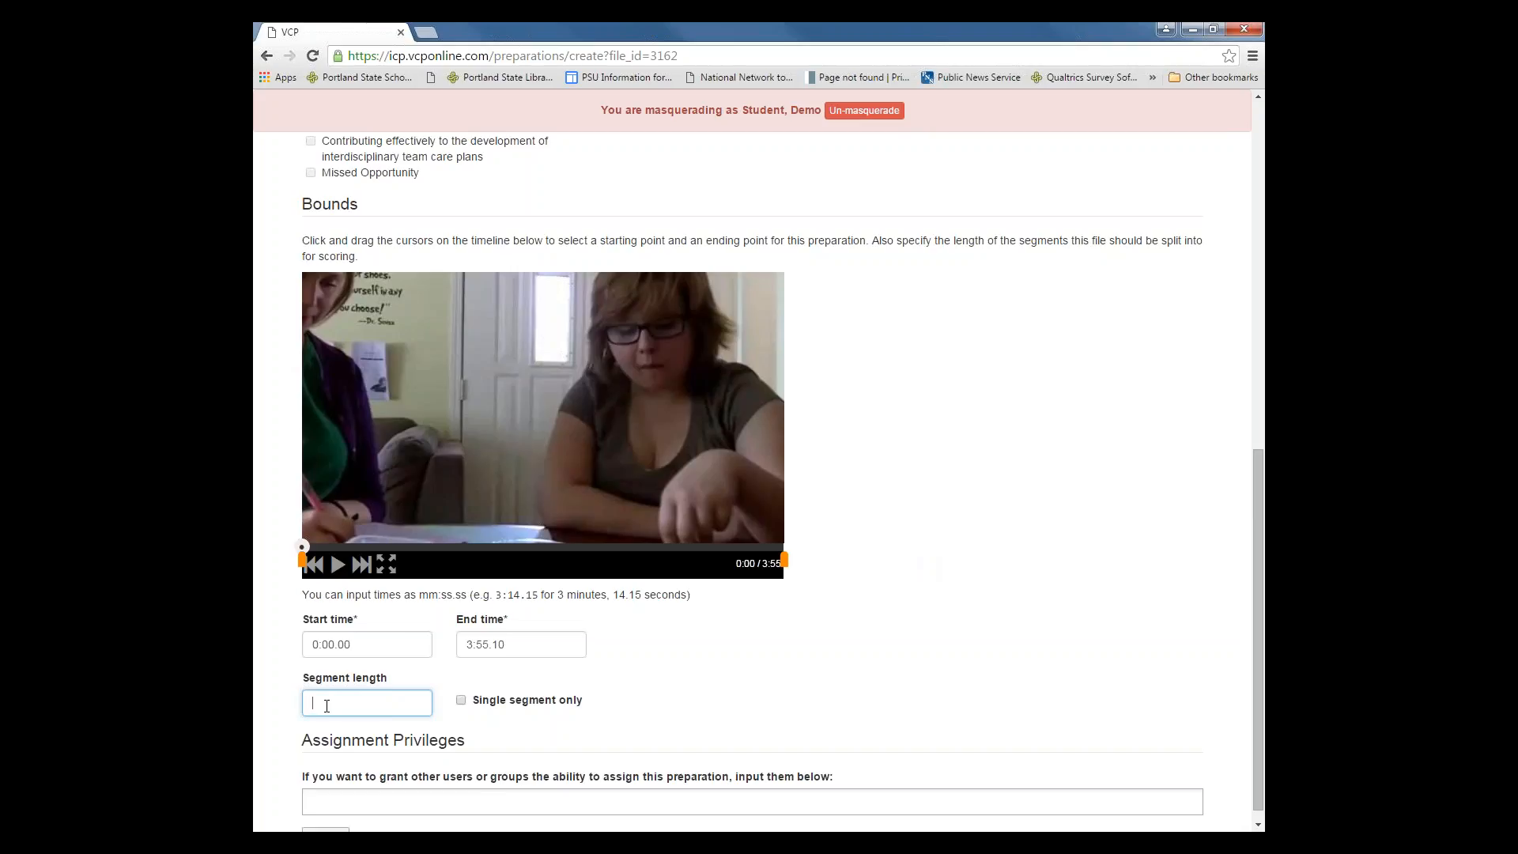
pyautogui.write('1:00')
pyautogui.click(813, 711)
pyautogui.scroll(-1, 799, 713)
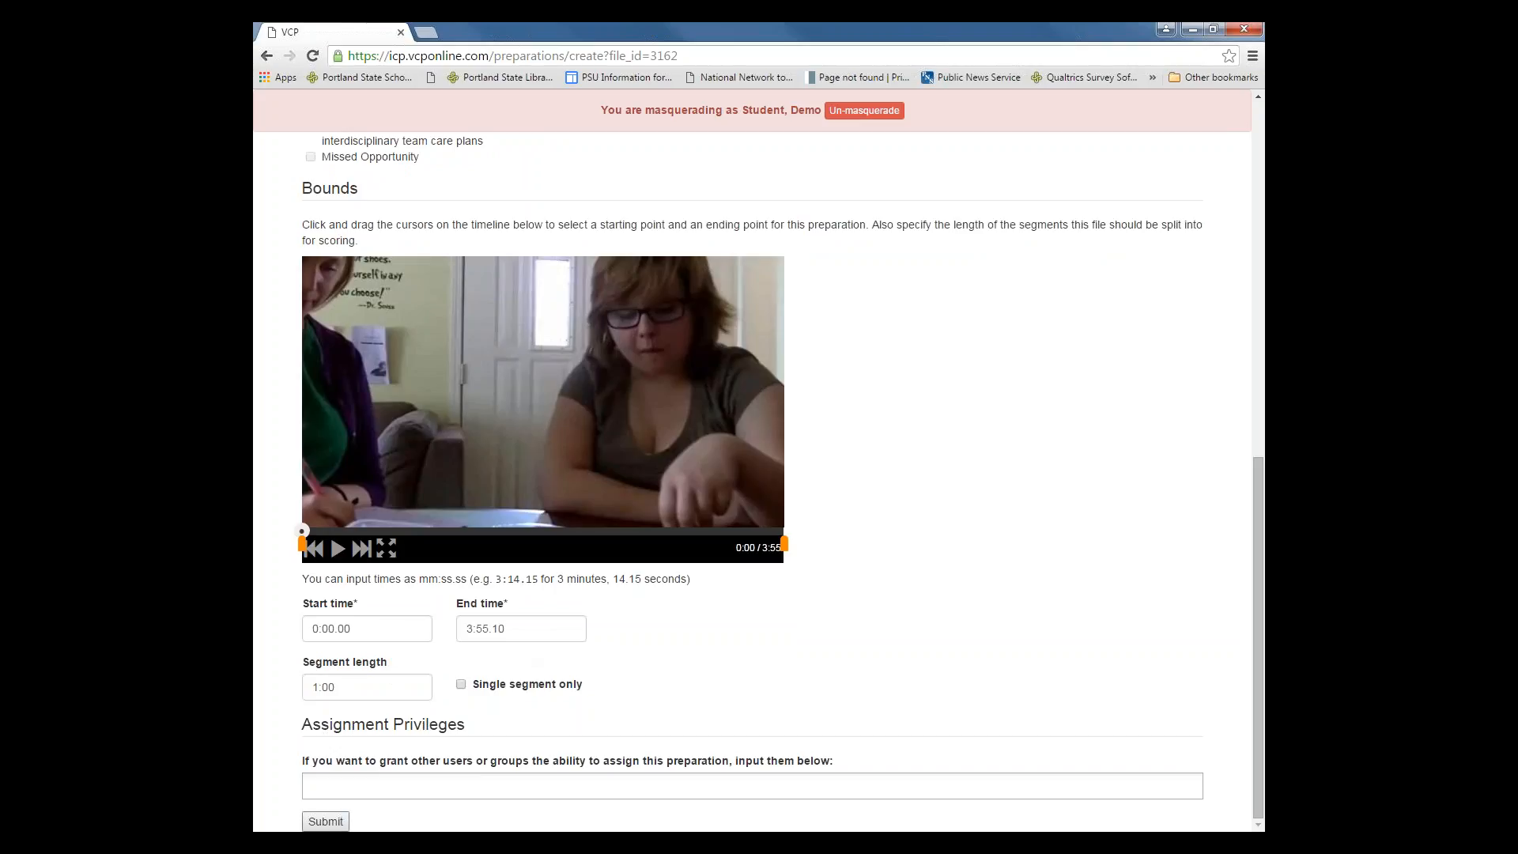
pyautogui.click(325, 821)
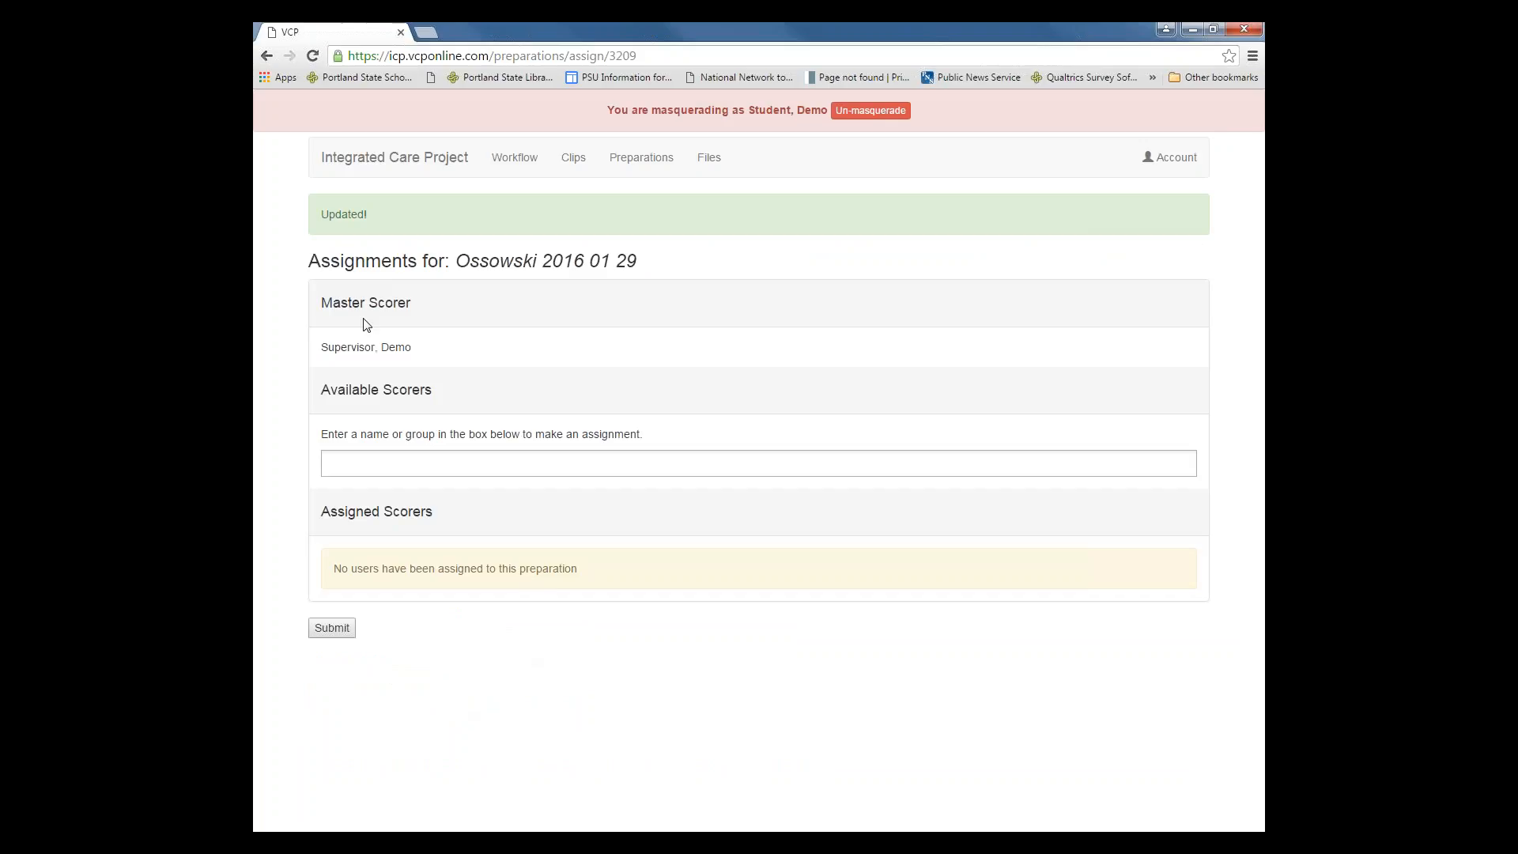
# Assign the demo student as a scorer of the new preparation and view the student's workflow page
pyautogui.click(371, 459)
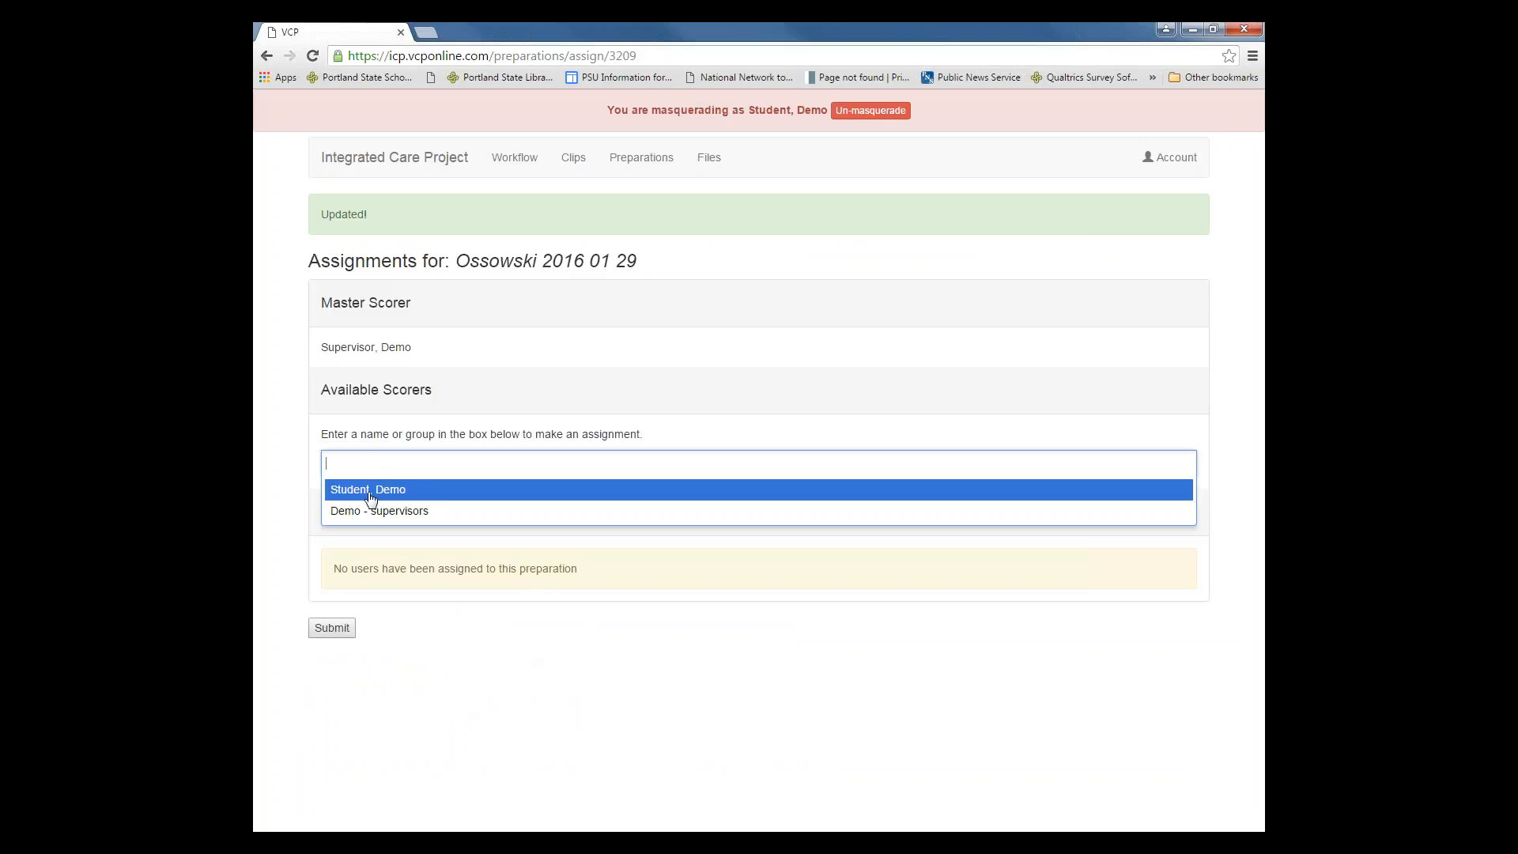
pyautogui.click(371, 490)
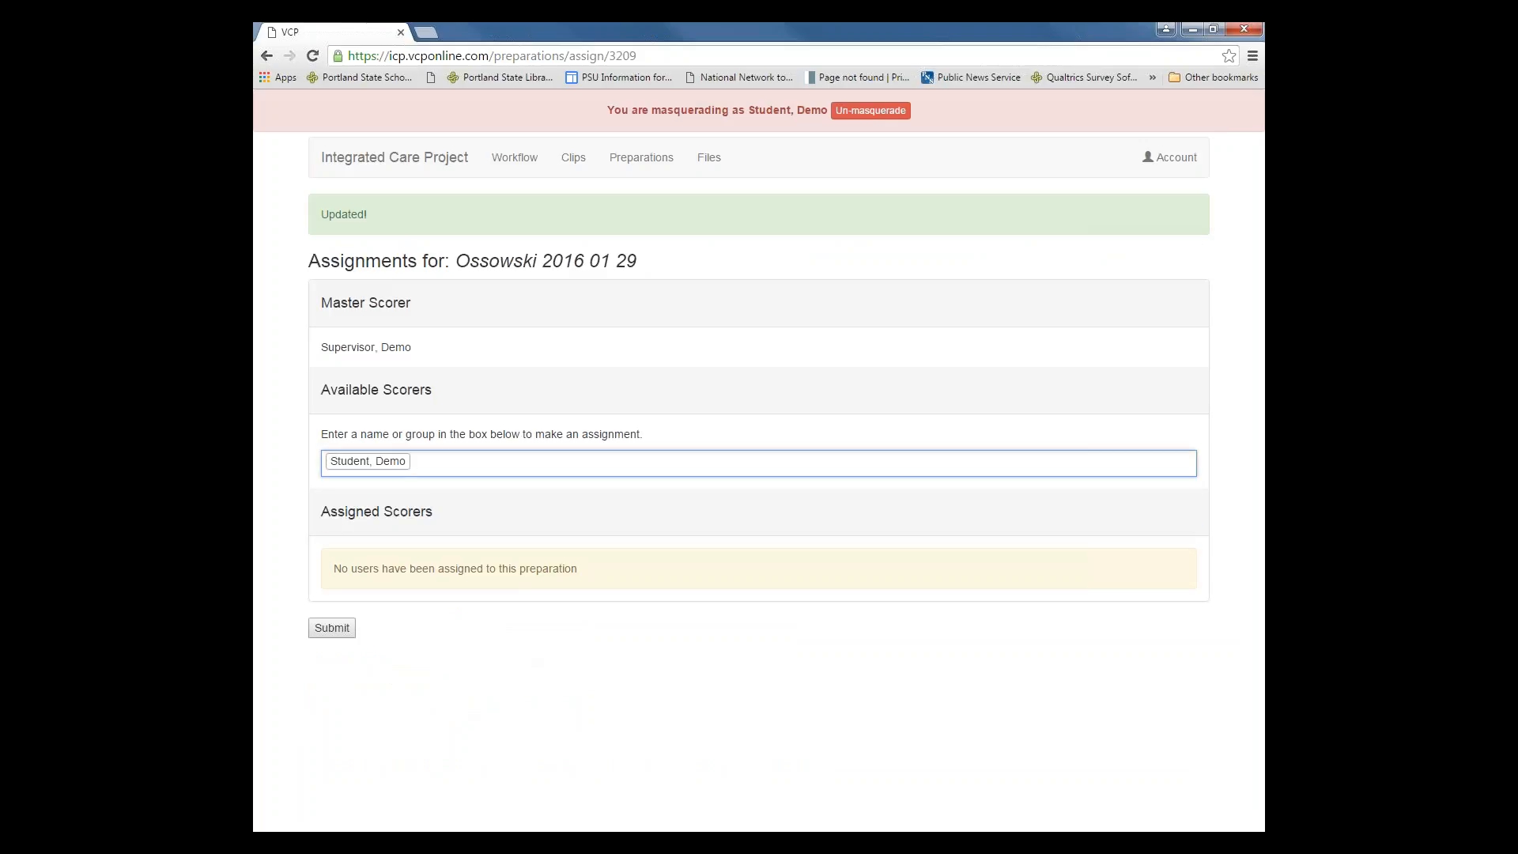
pyautogui.click(335, 631)
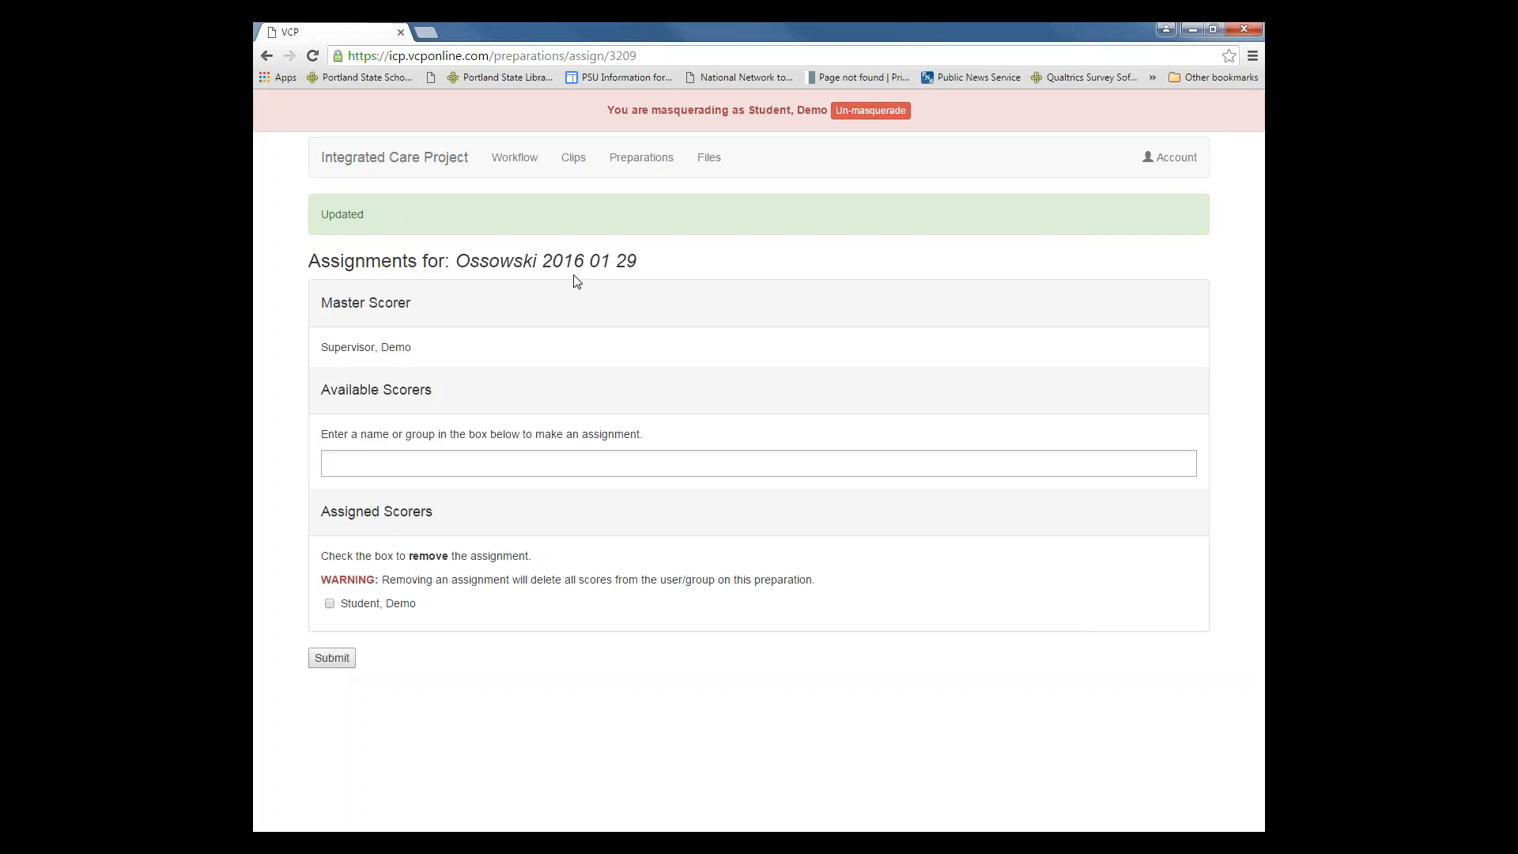
pyautogui.click(522, 162)
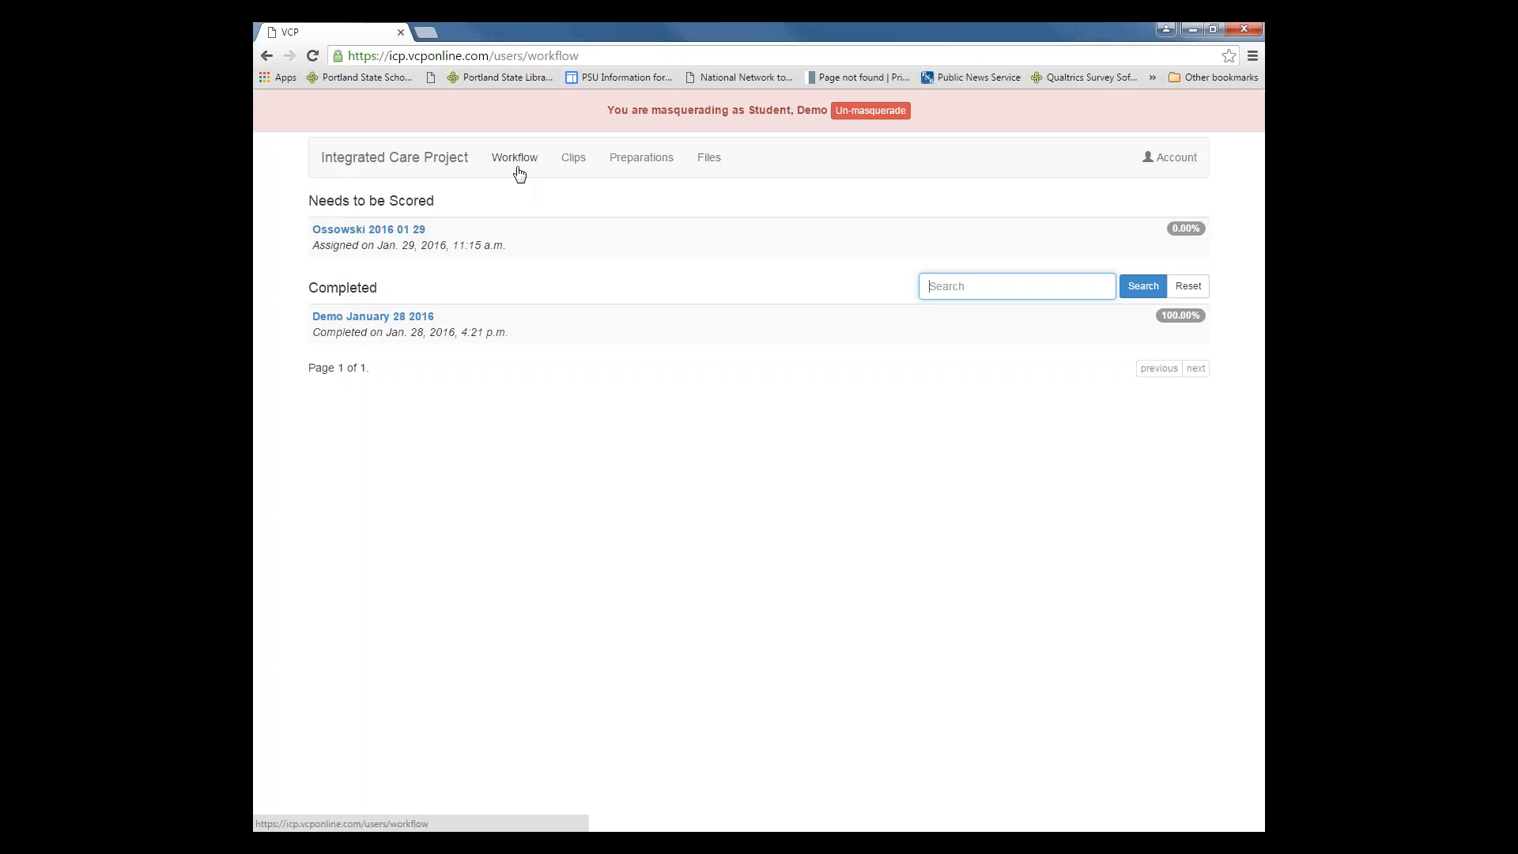
# Open the preparation that needs to be scored and preview its segments 3 and 1, including the full-screen video view
pyautogui.click(348, 230)
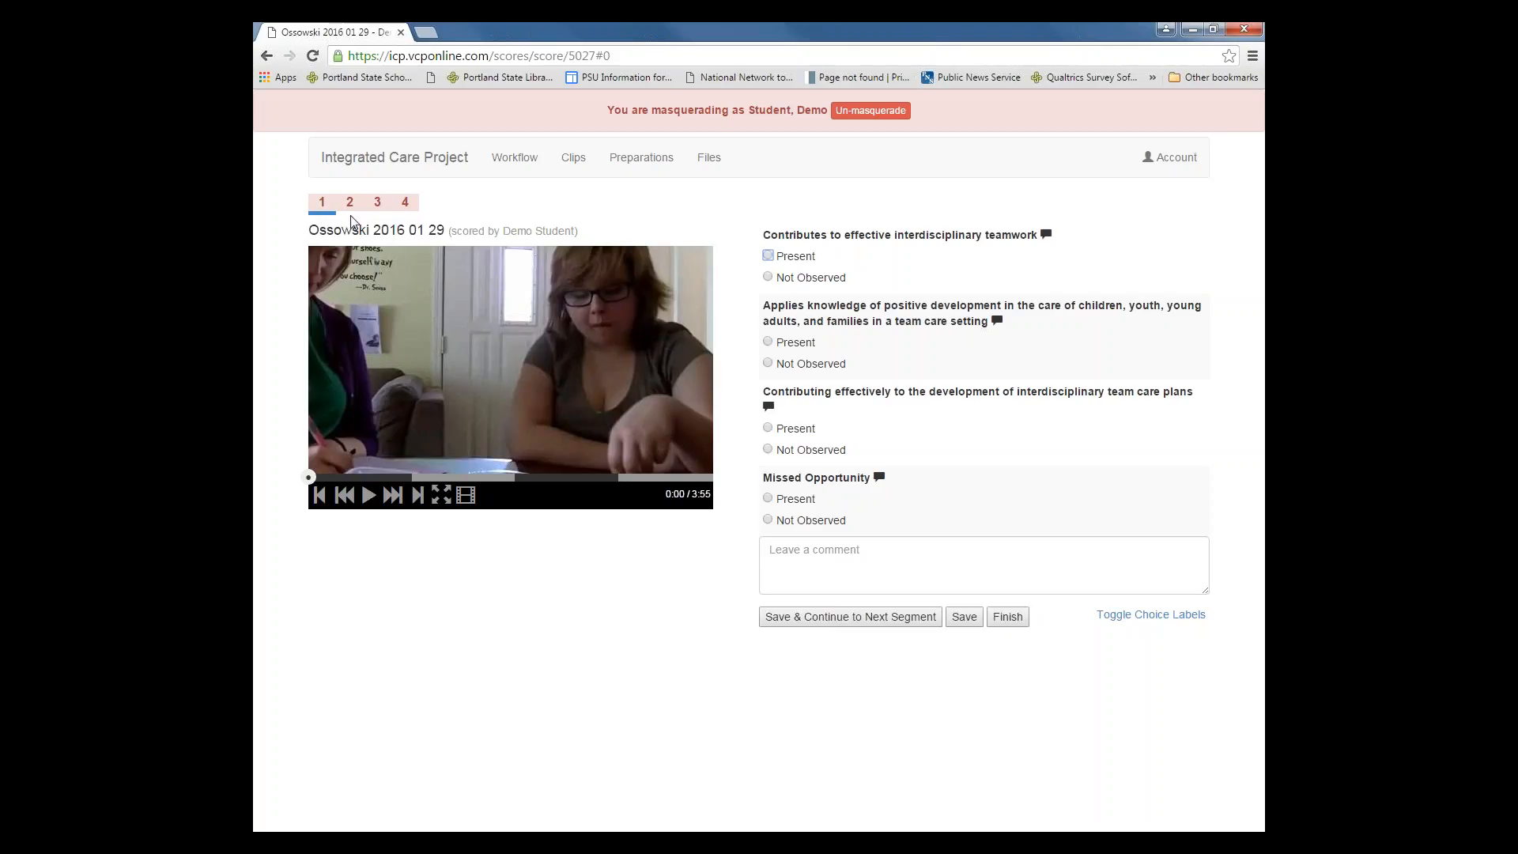
pyautogui.click(377, 203)
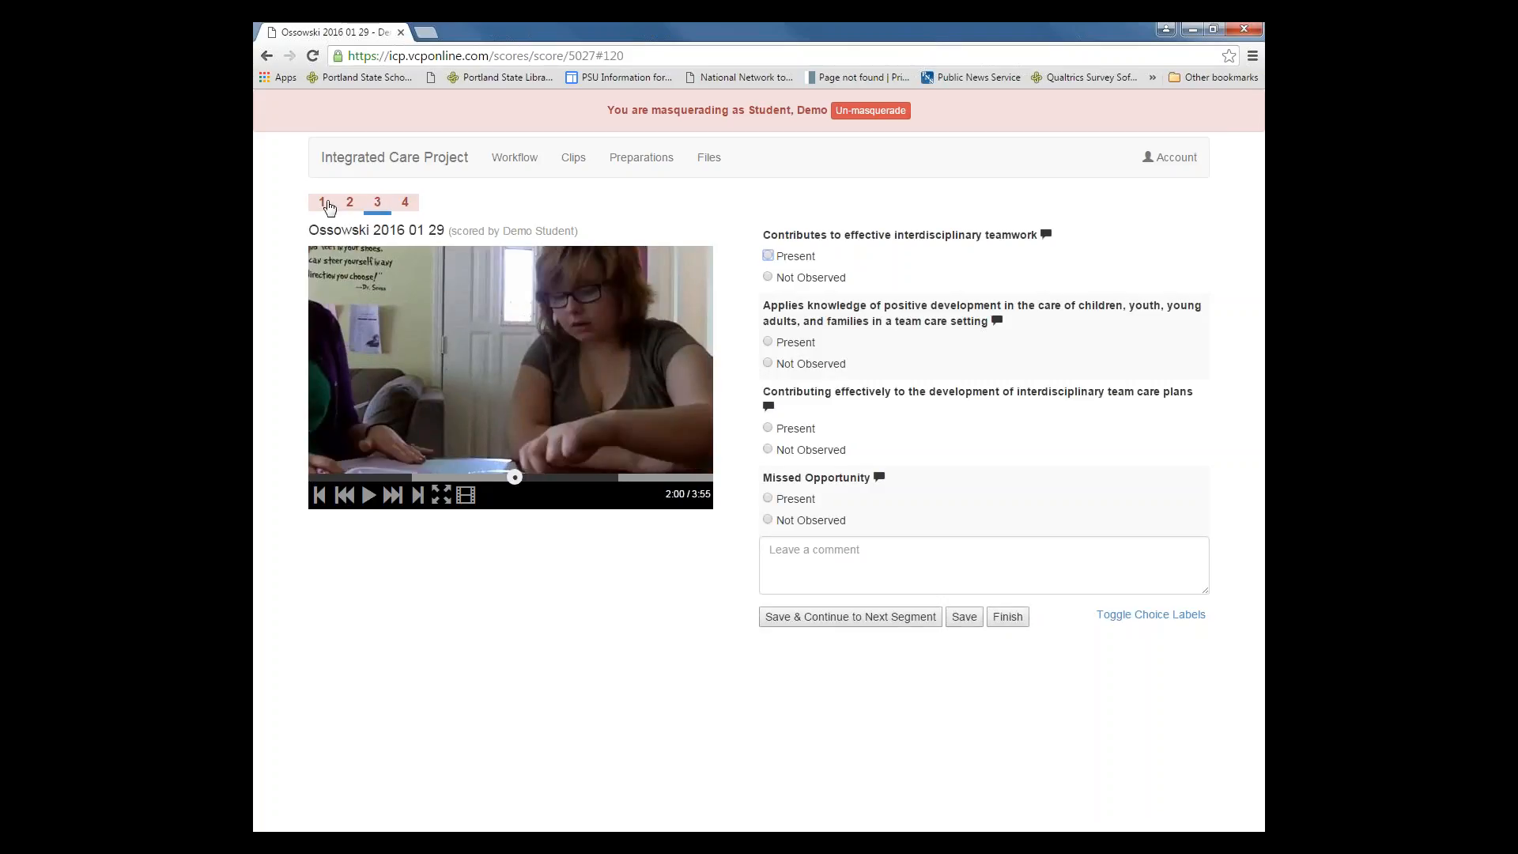
pyautogui.click(329, 205)
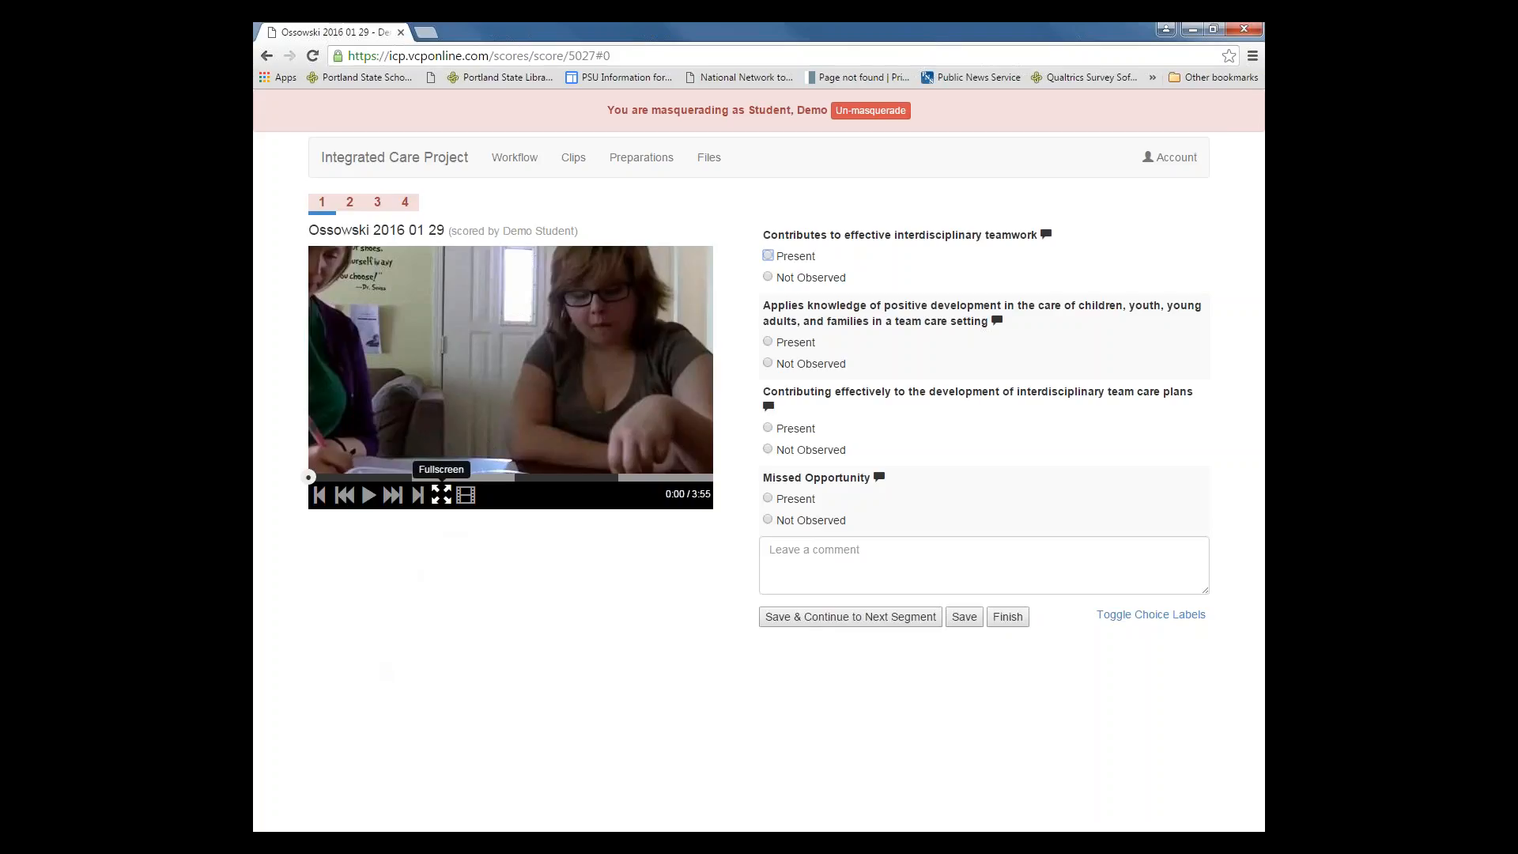
pyautogui.click(441, 494)
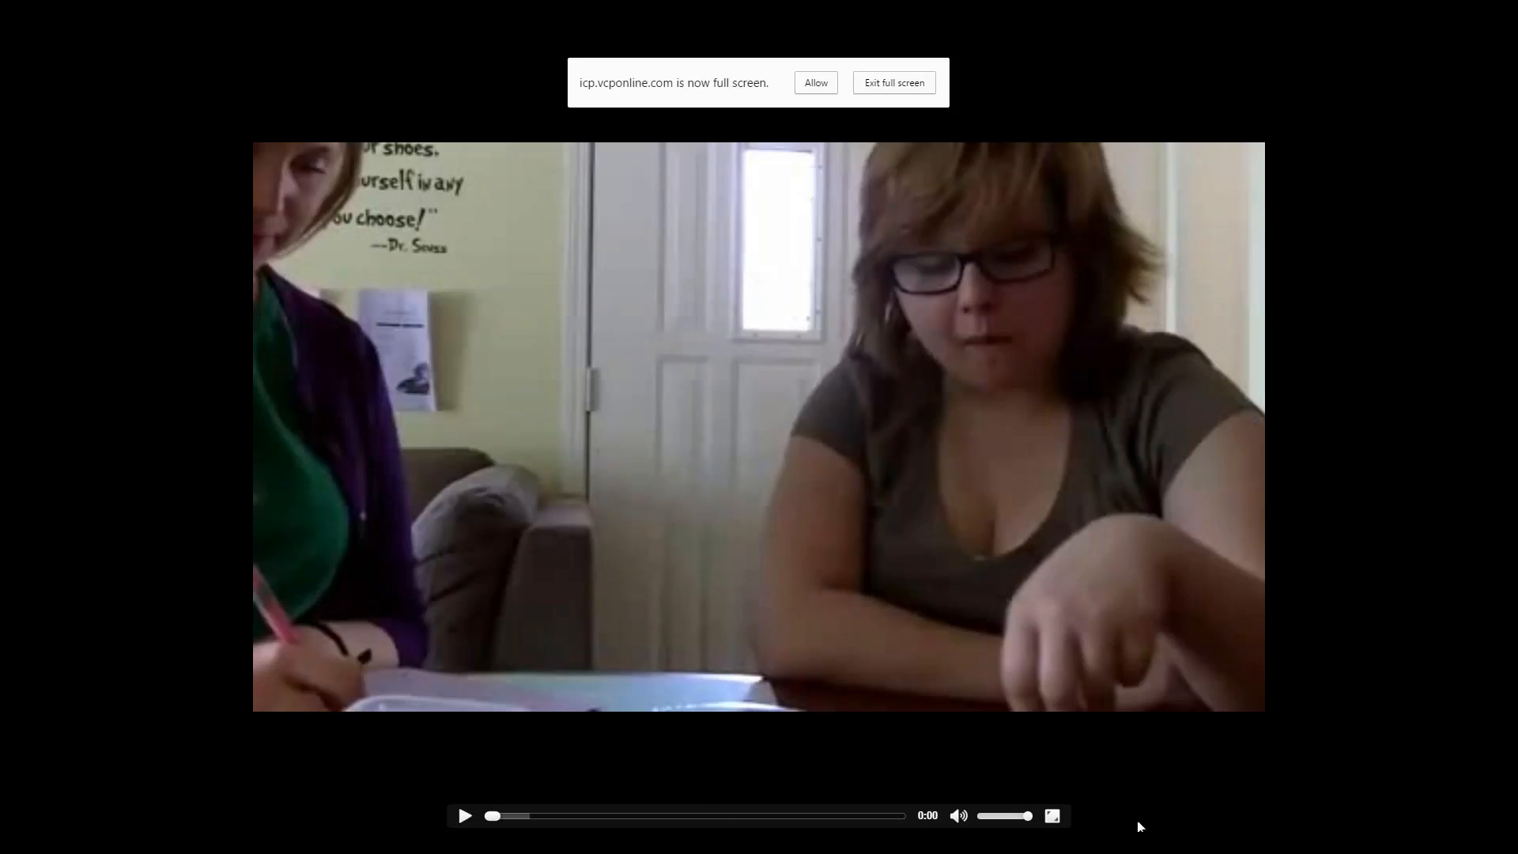
pyautogui.click(1054, 818)
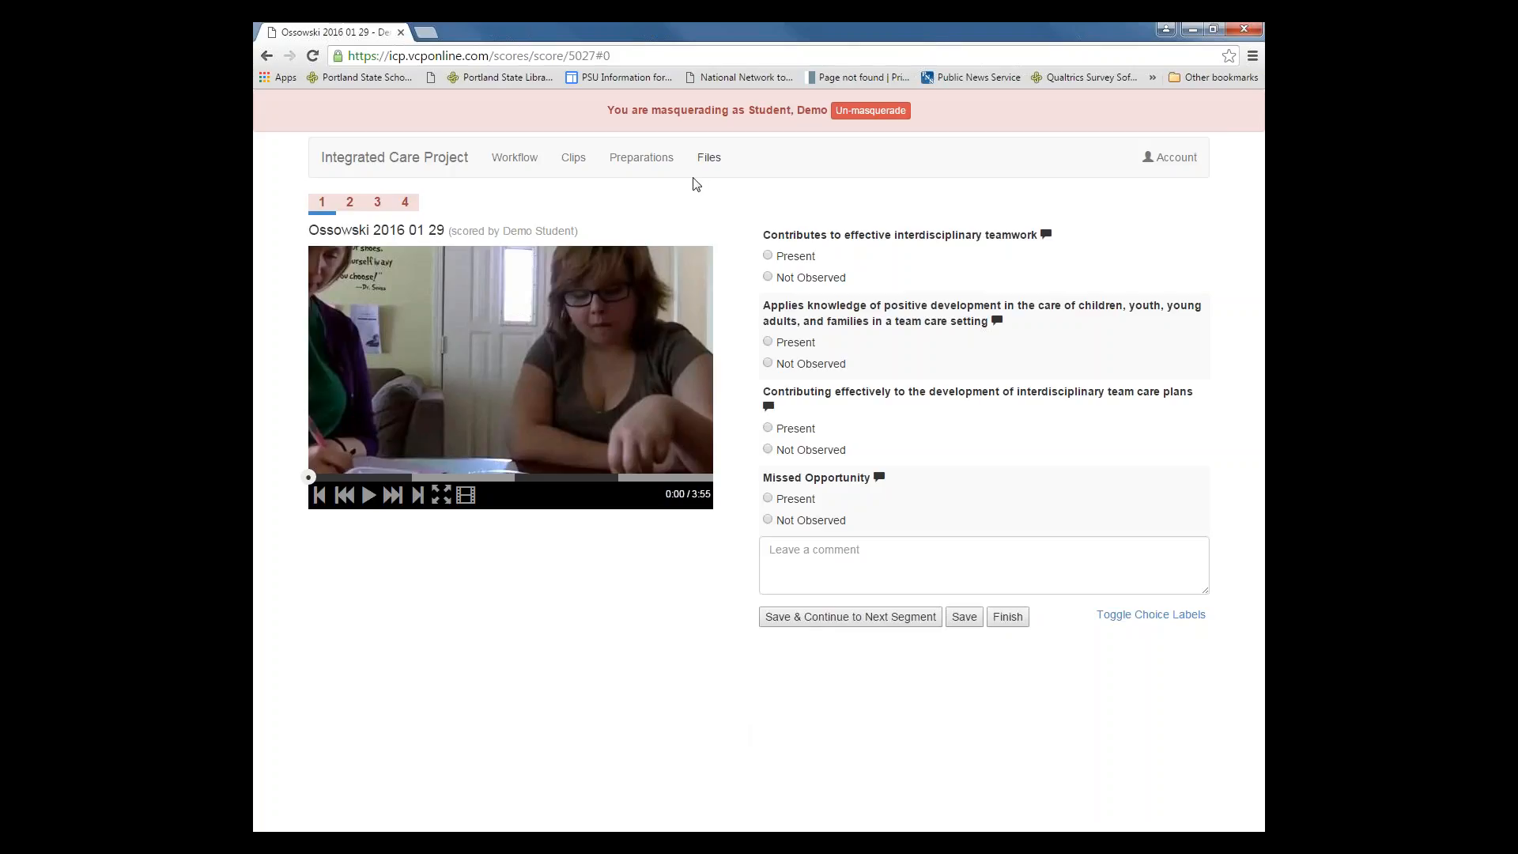
# Add the comment "Justification of your response..." to the effective interdisciplinary teamwork parameter of segment 1
pyautogui.moveTo(861, 241)
pyautogui.click(1048, 237)
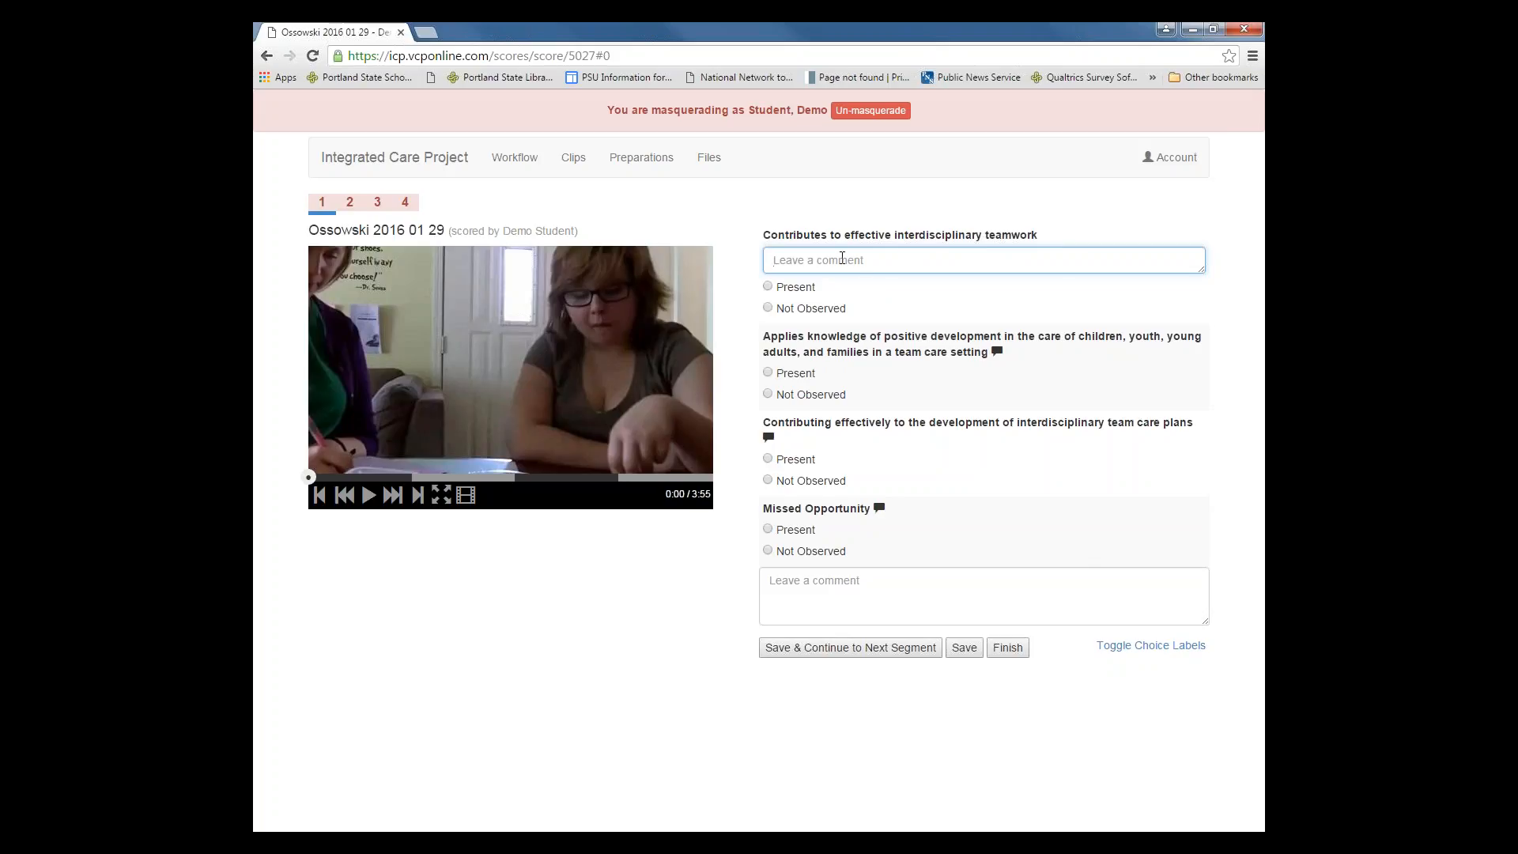
pyautogui.write('Justification of your response...')
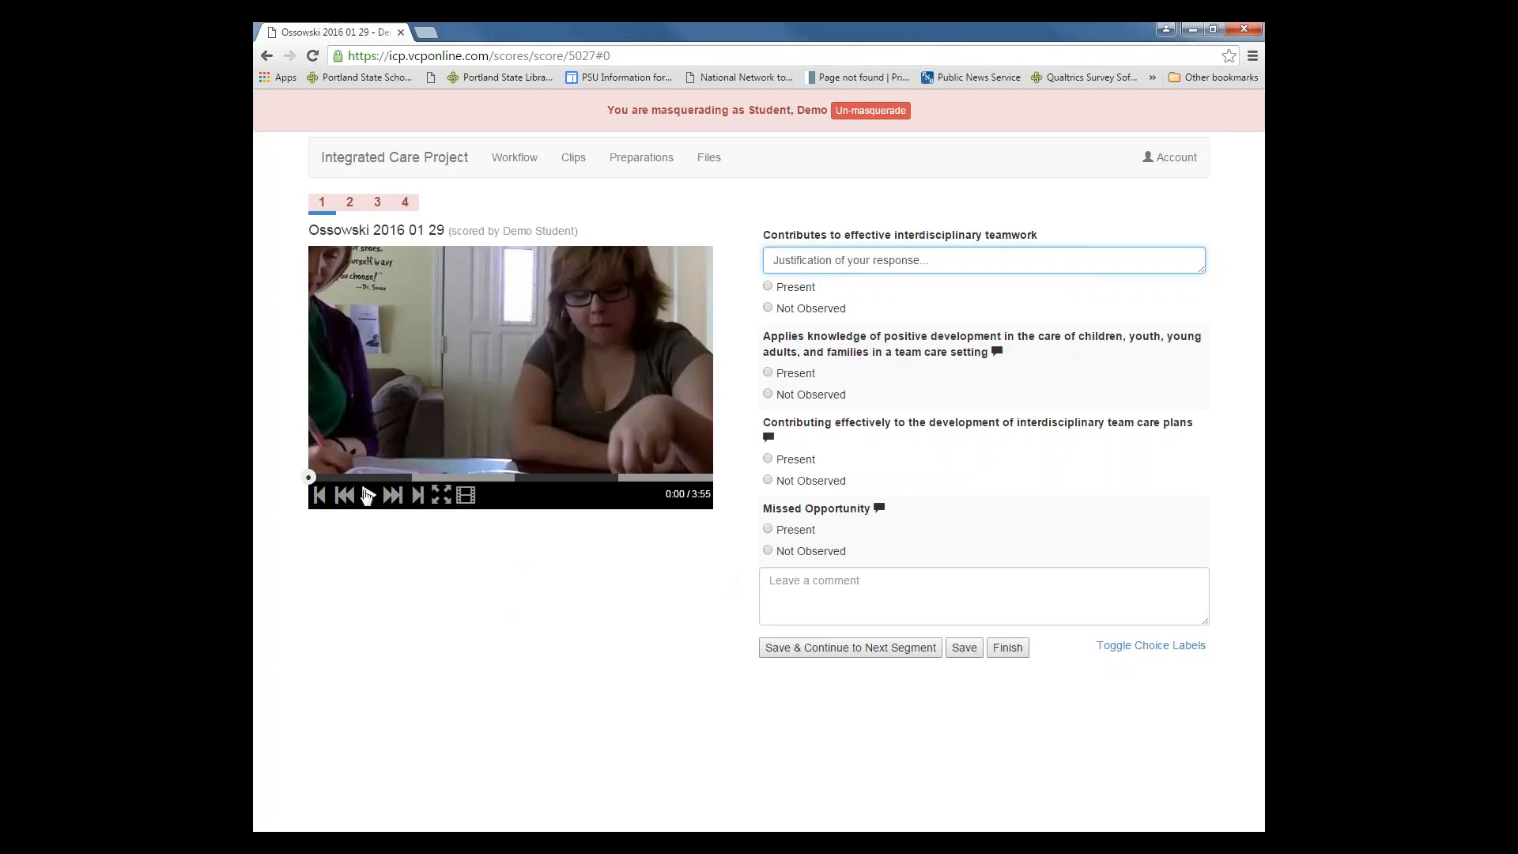
# Play segment 1 and score both the interdisciplinary teamwork and positive development parameters as Present
pyautogui.click(368, 496)
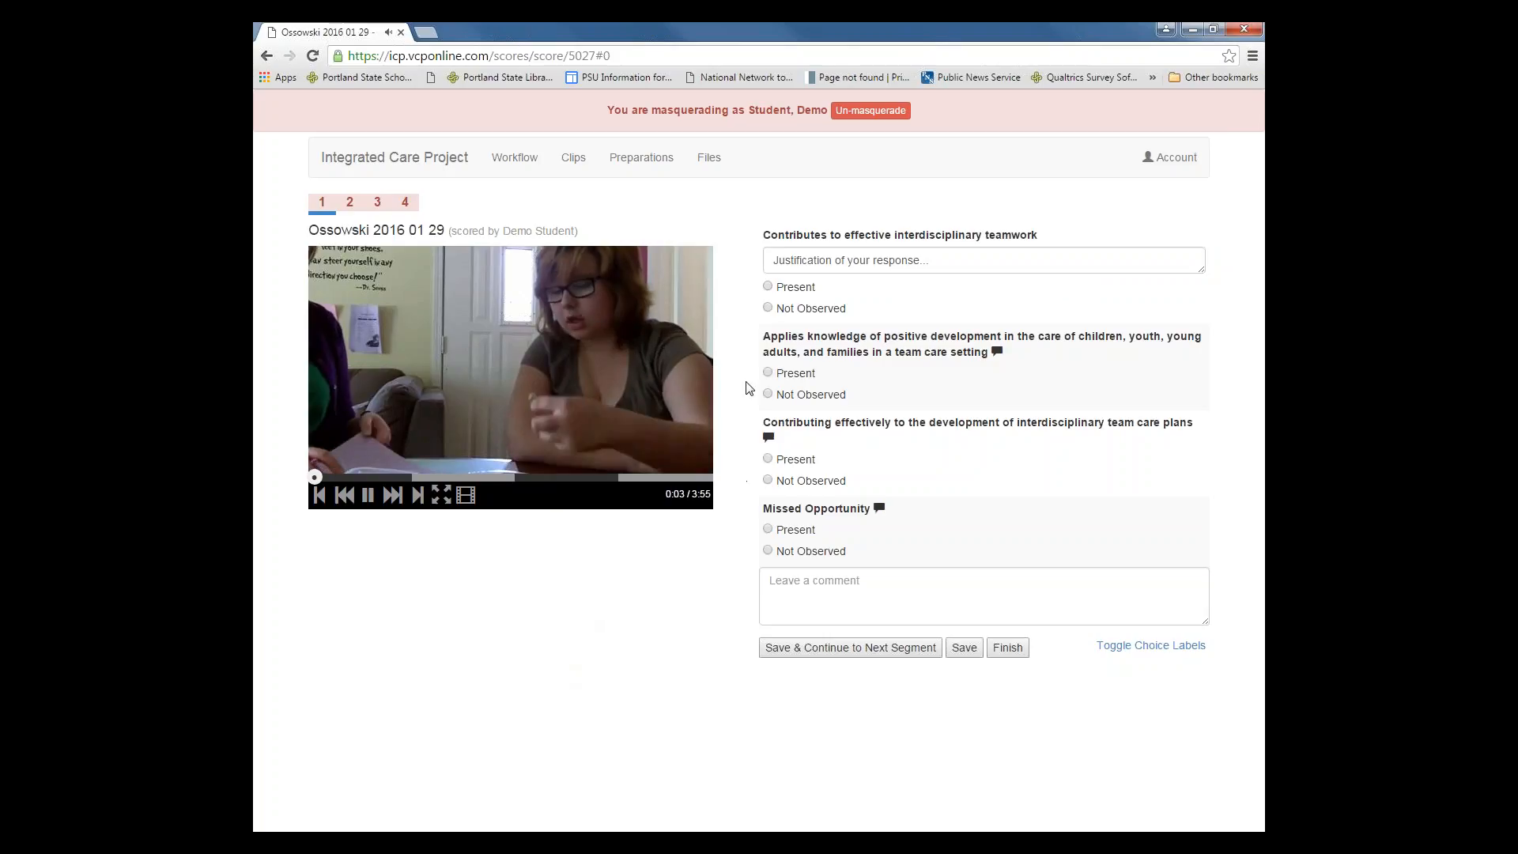
pyautogui.click(767, 287)
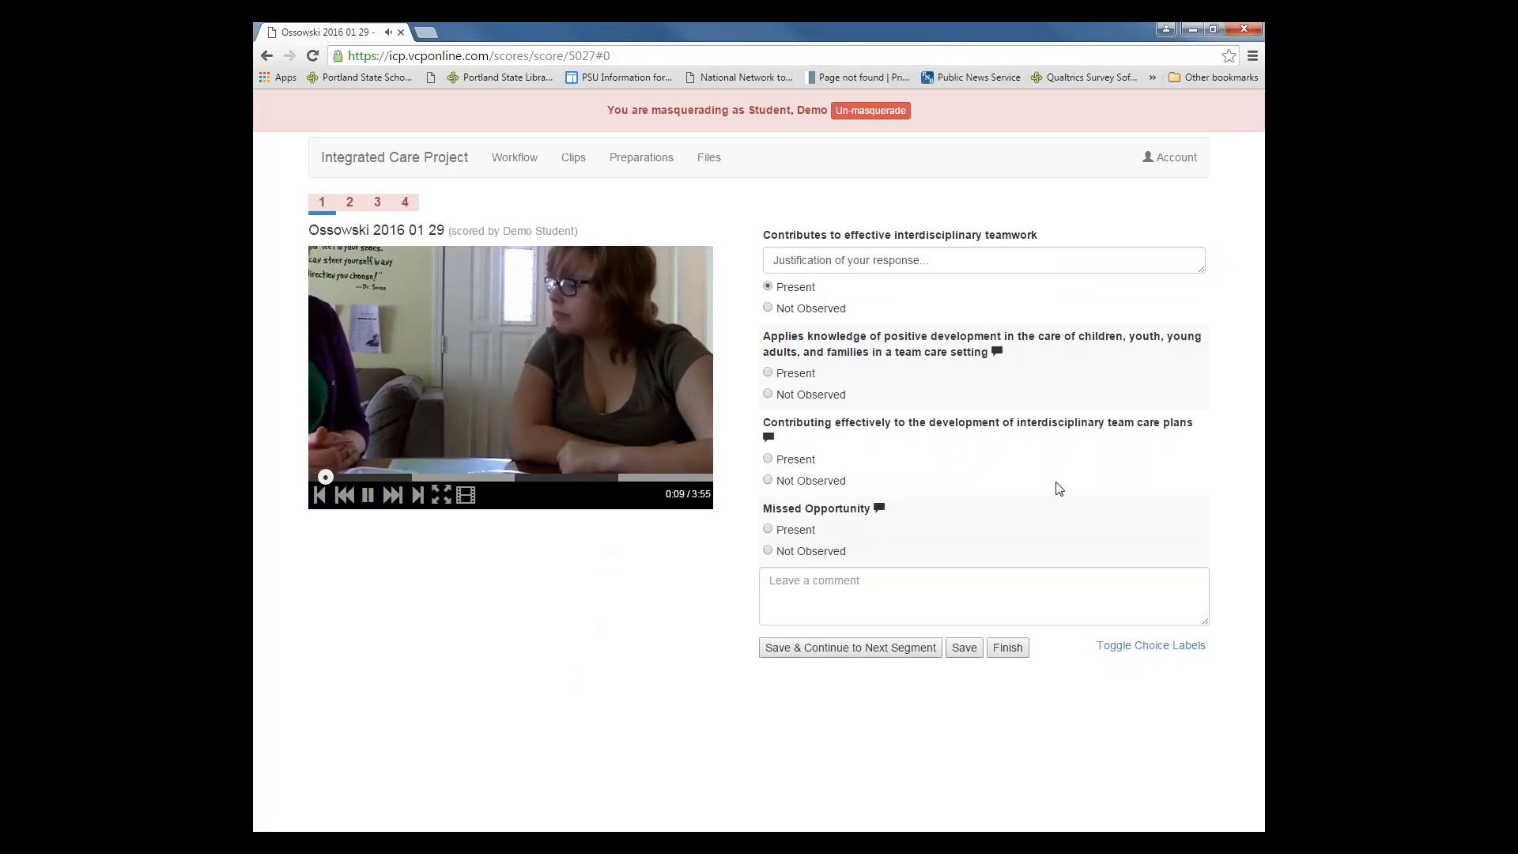
pyautogui.click(767, 376)
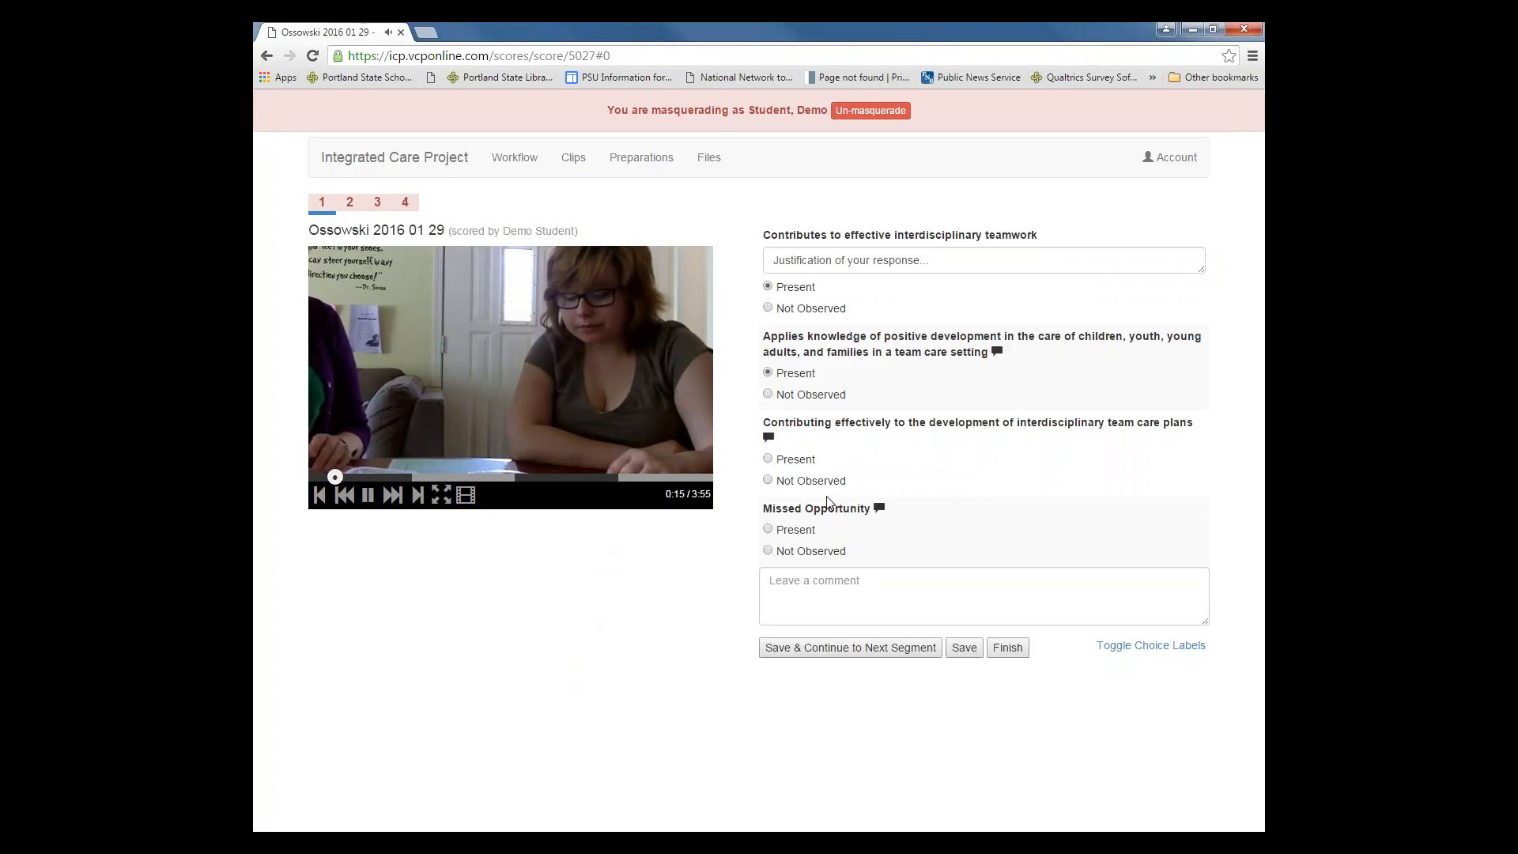
# Score Missed Opportunity as Present with the comment "You could have...." and pause the video
pyautogui.click(768, 529)
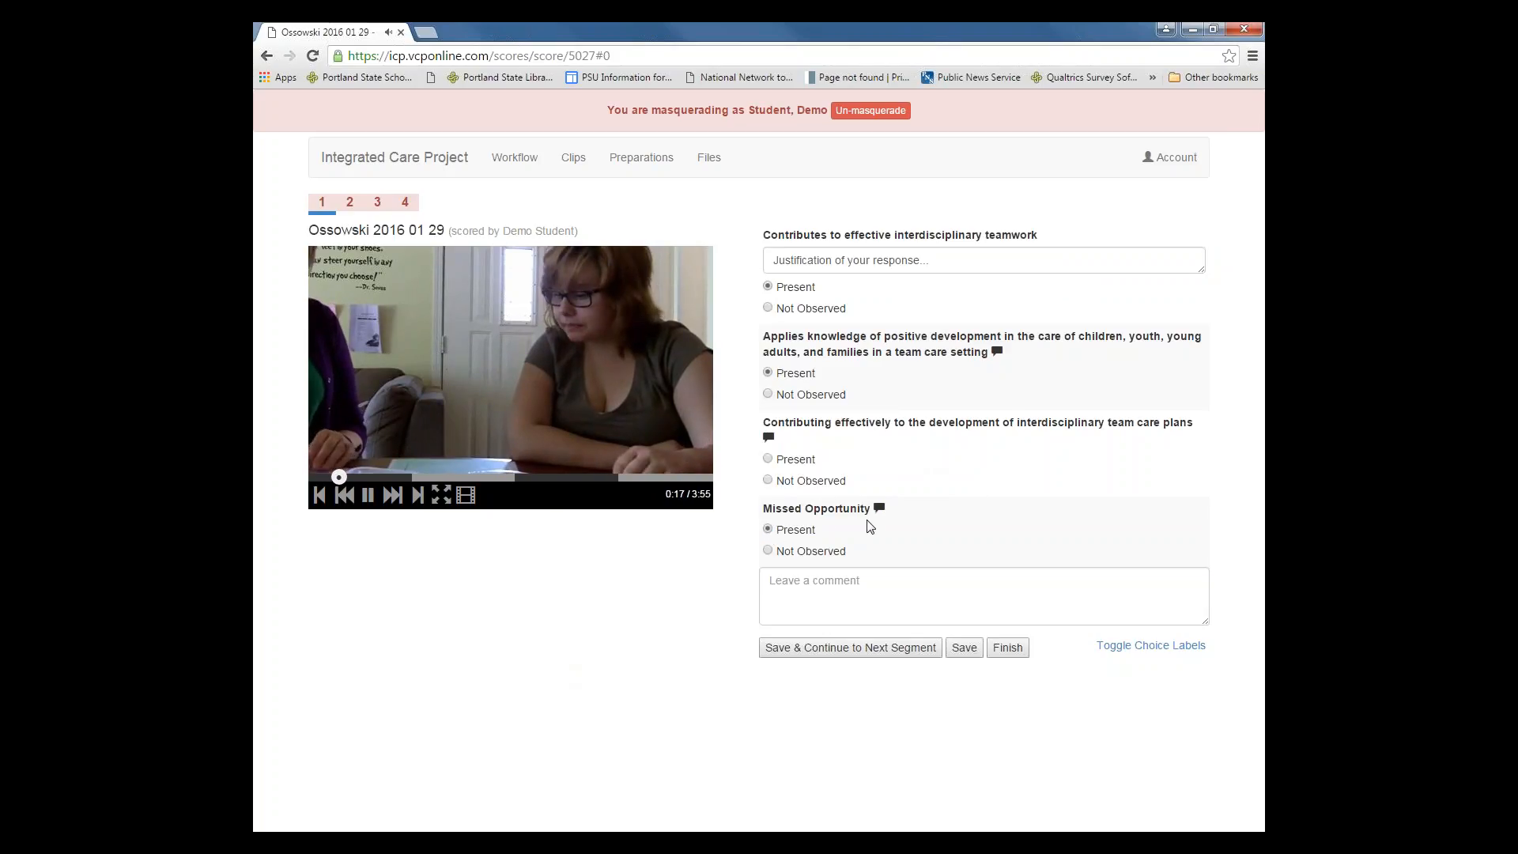
pyautogui.click(878, 507)
pyautogui.write('You could have')
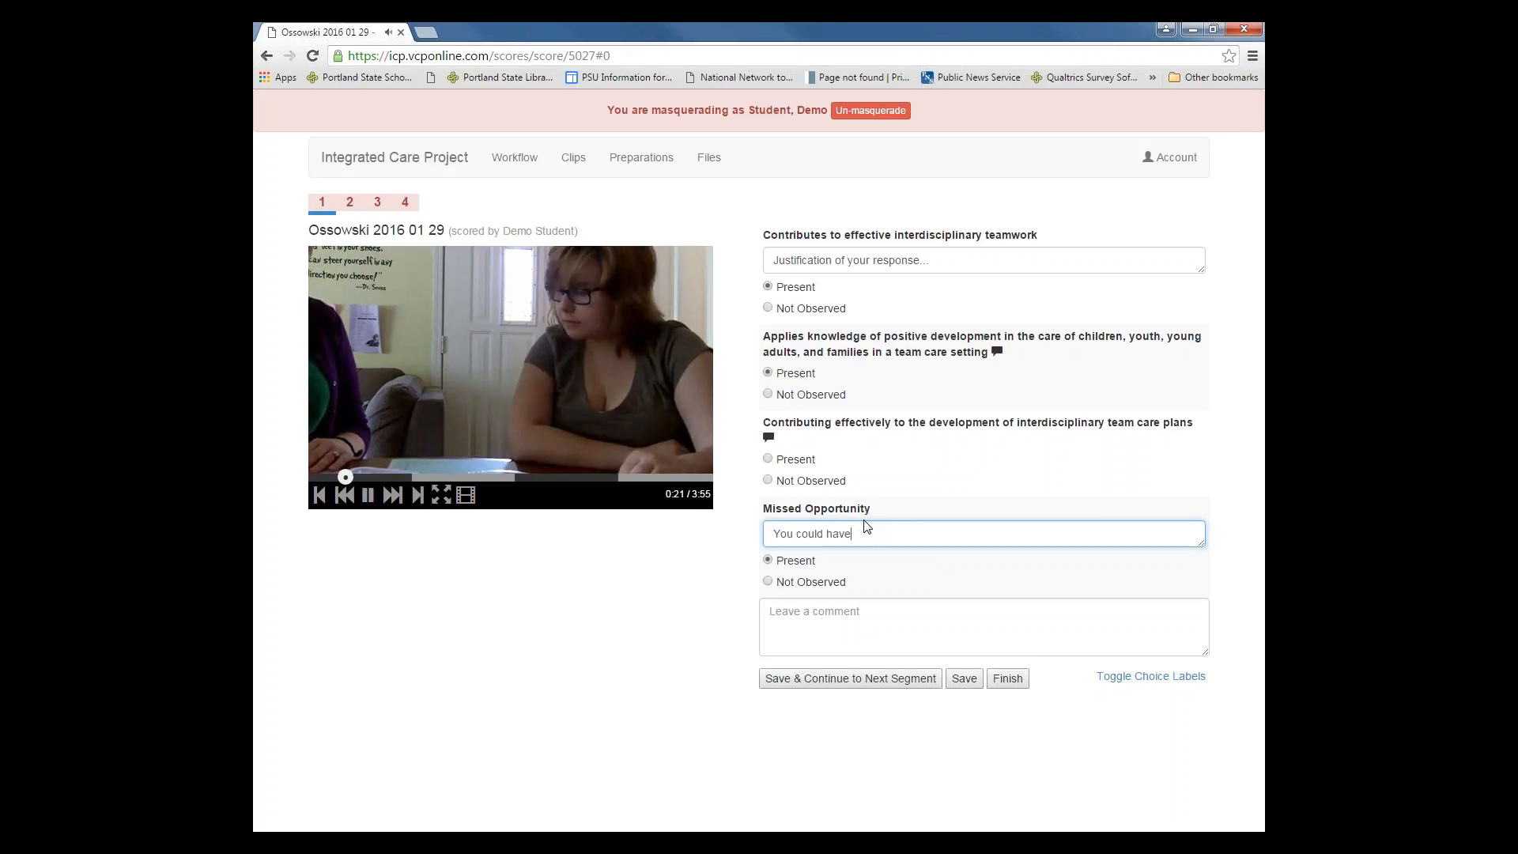
pyautogui.press('BackSpace')
pyautogui.write('....')
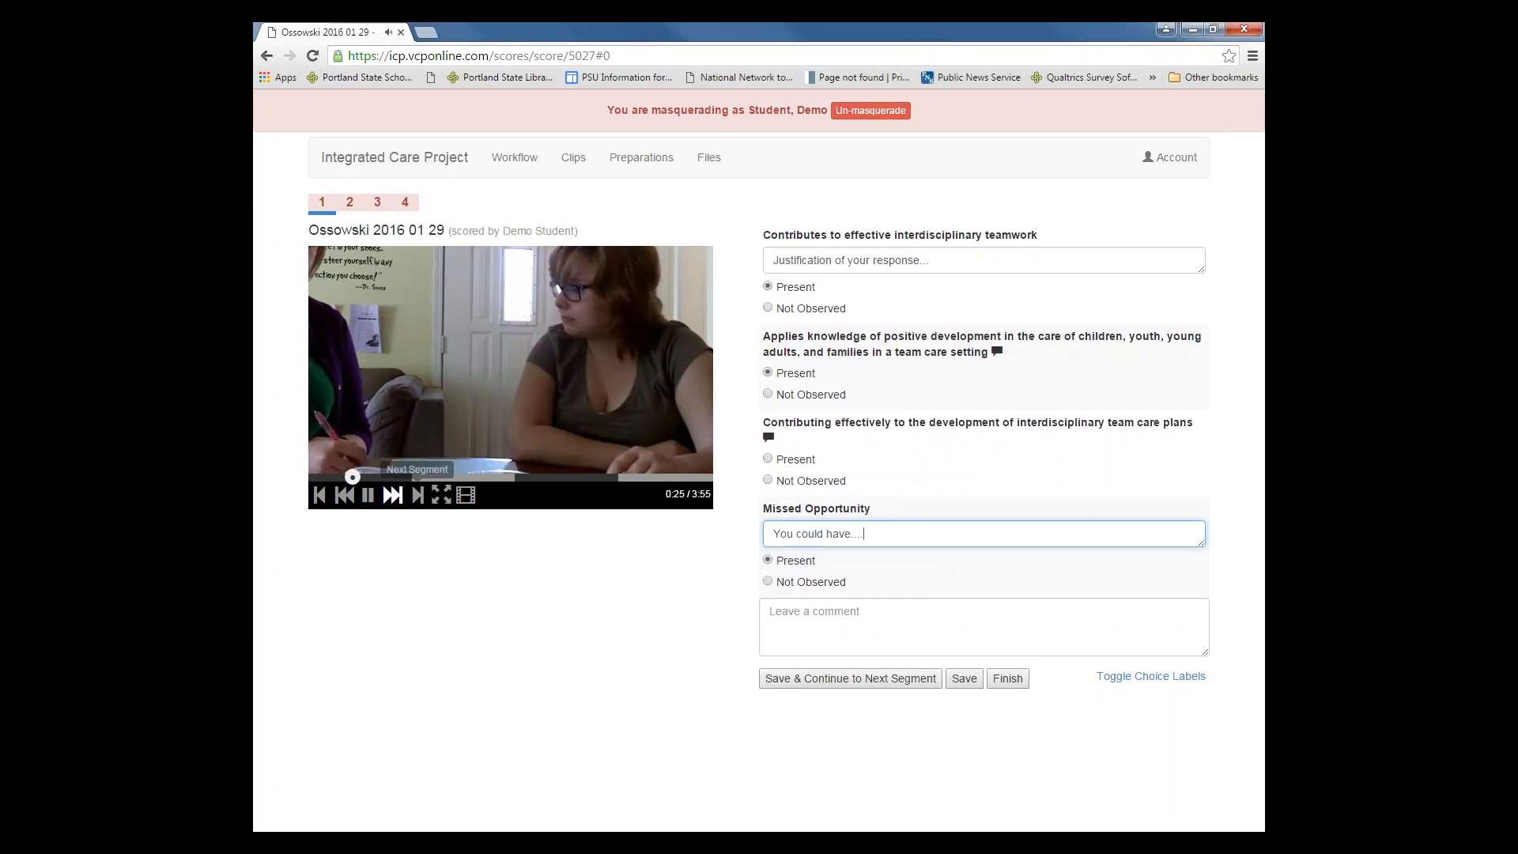
pyautogui.click(368, 495)
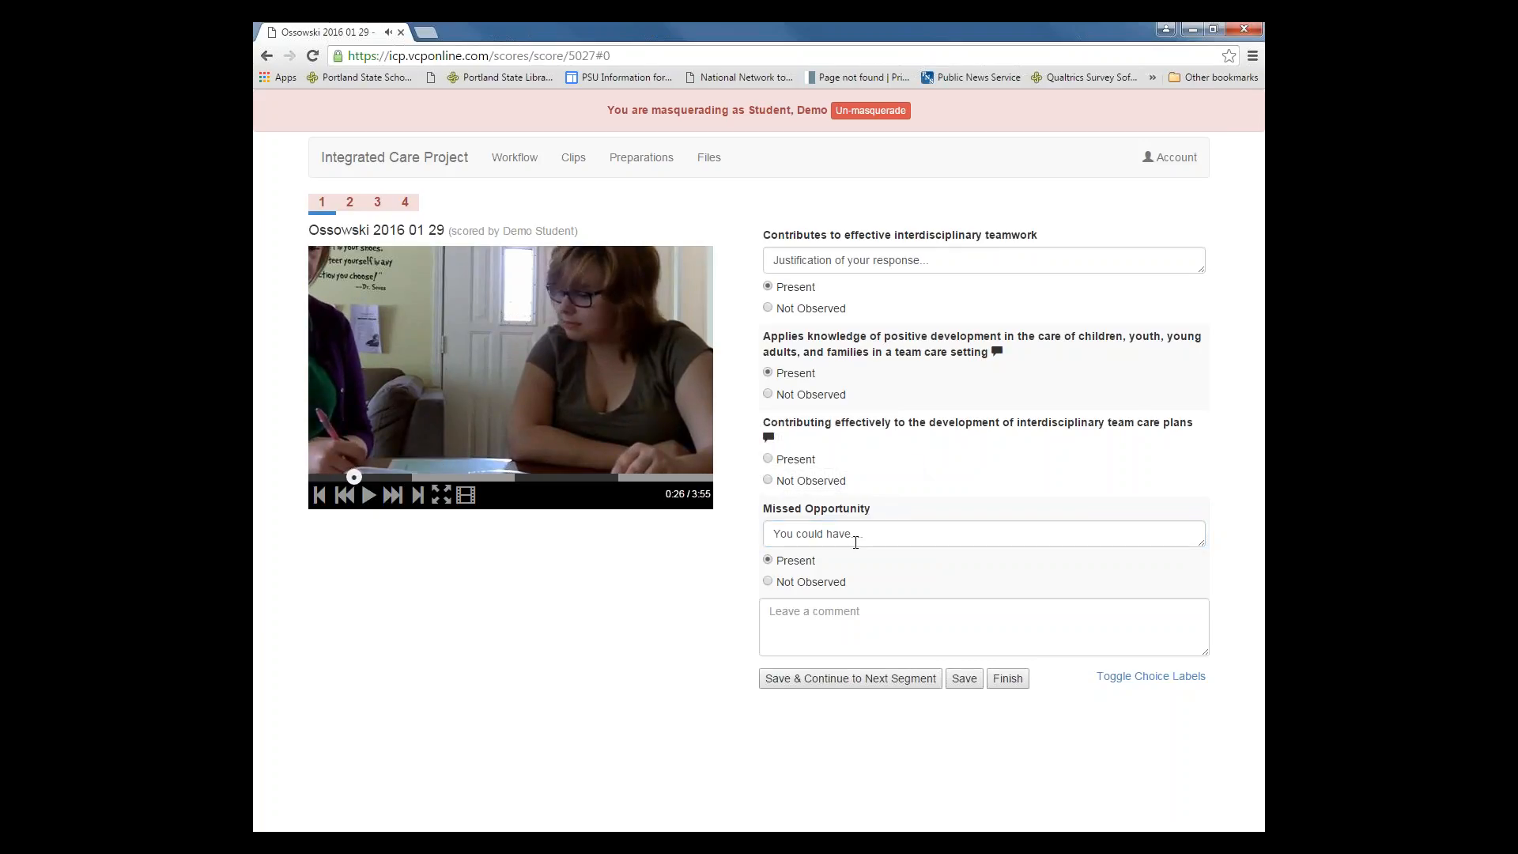
pyautogui.click(881, 534)
pyautogui.click(827, 613)
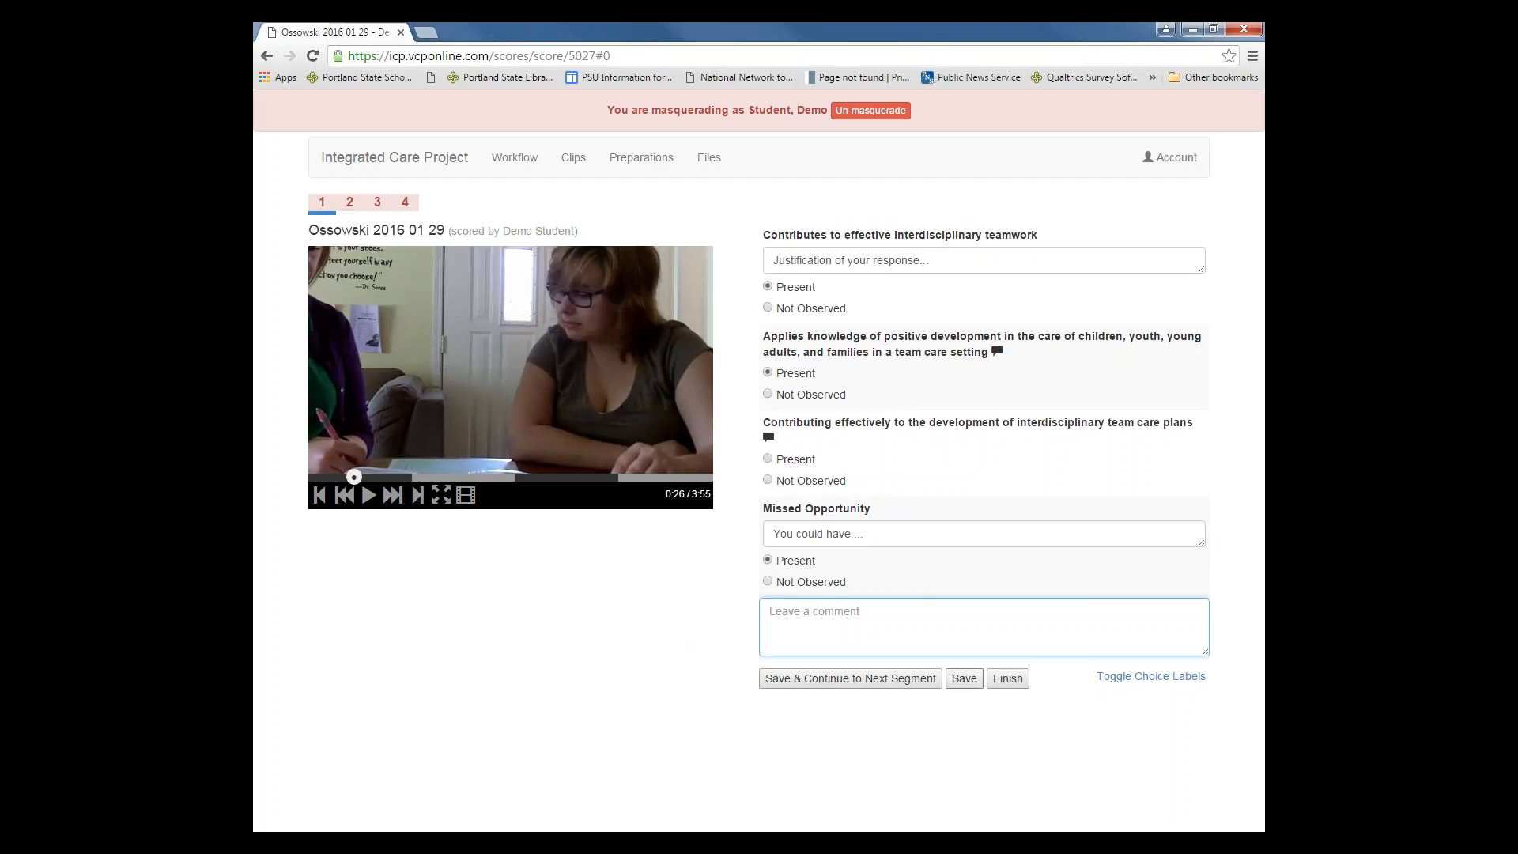
# Score the interdisciplinary team care plans parameter as Present, save segment 1 and continue to segment 2
pyautogui.click(964, 678)
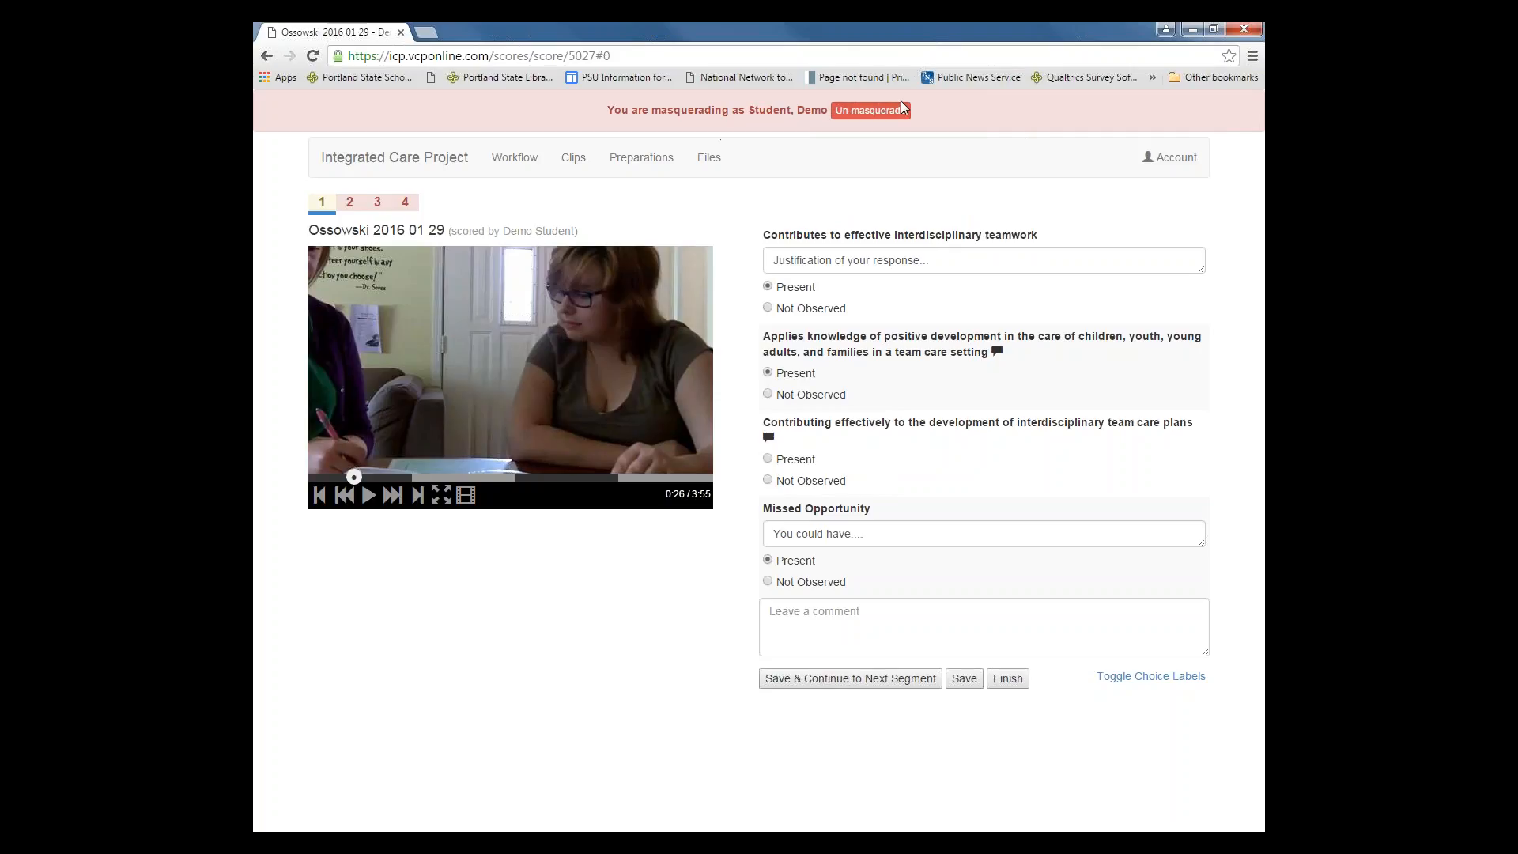
pyautogui.click(966, 678)
pyautogui.click(767, 459)
pyautogui.click(964, 680)
pyautogui.click(865, 685)
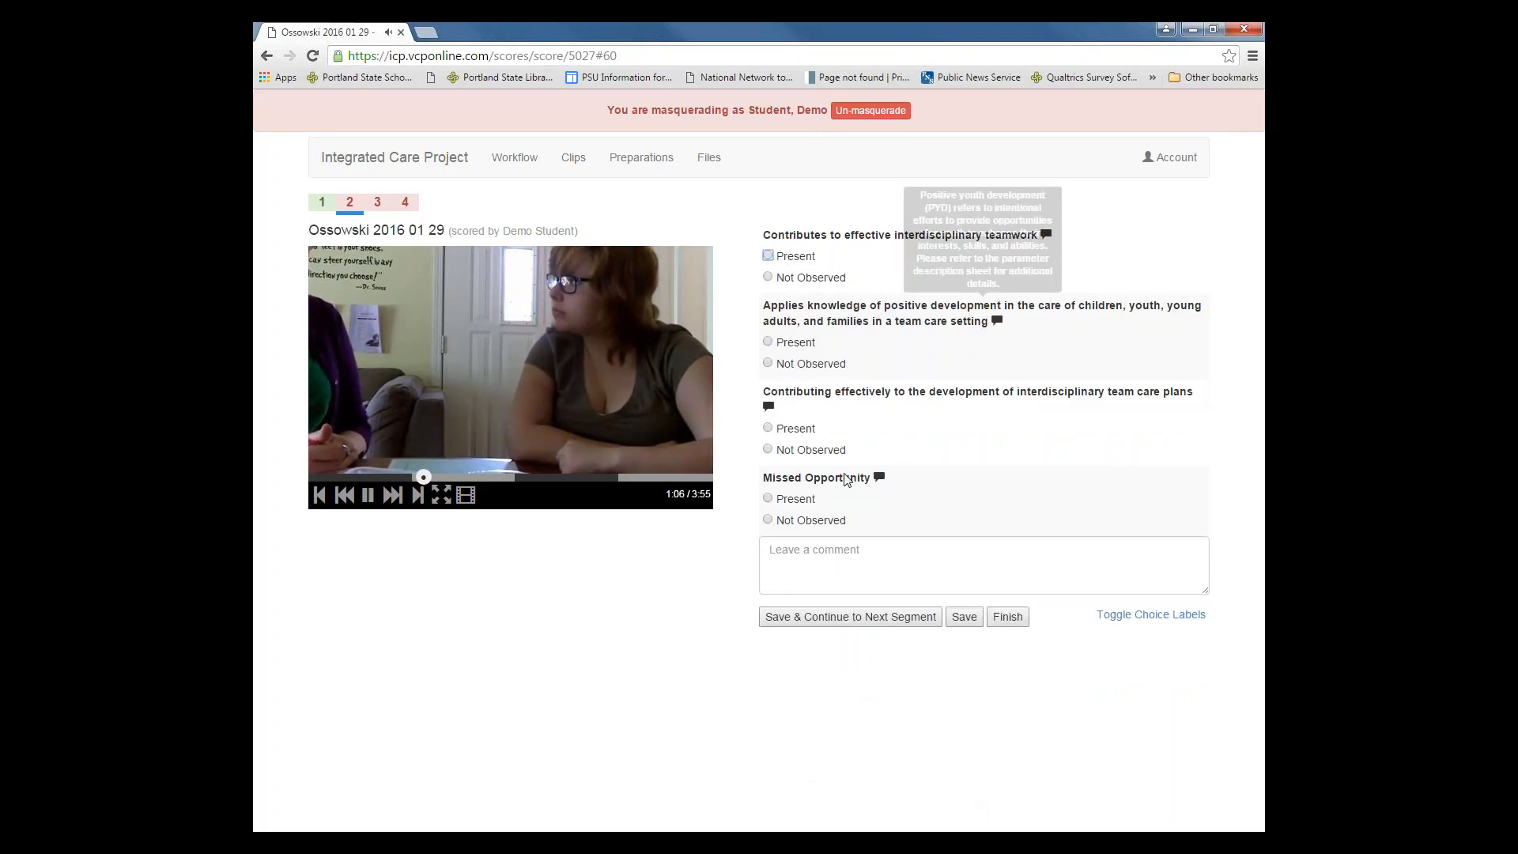
# Pause the video in segment 2, then finish scoring and confirm the submission
pyautogui.click(368, 496)
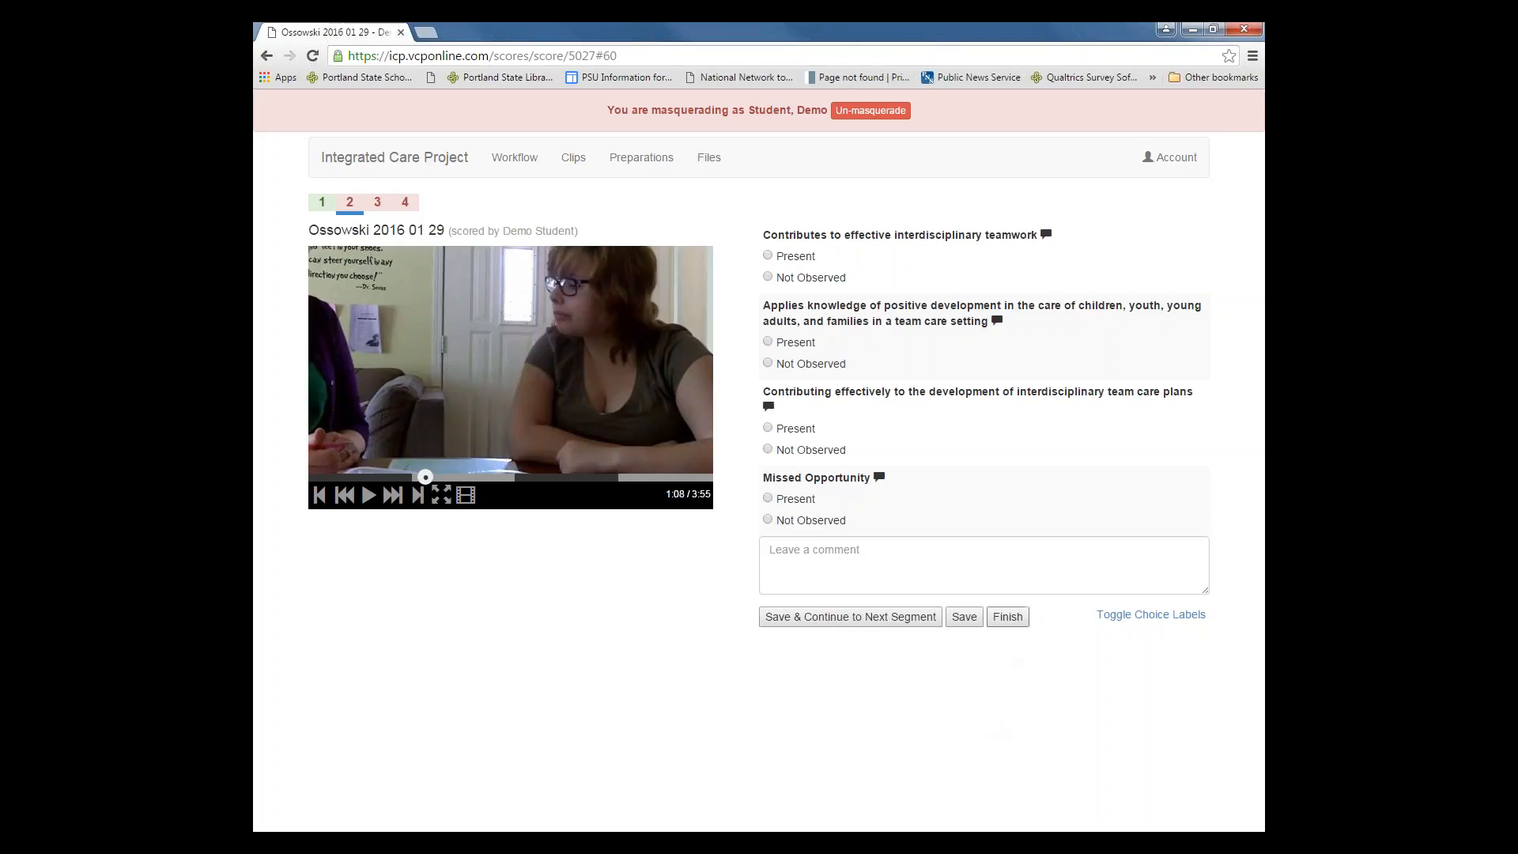
pyautogui.click(1008, 618)
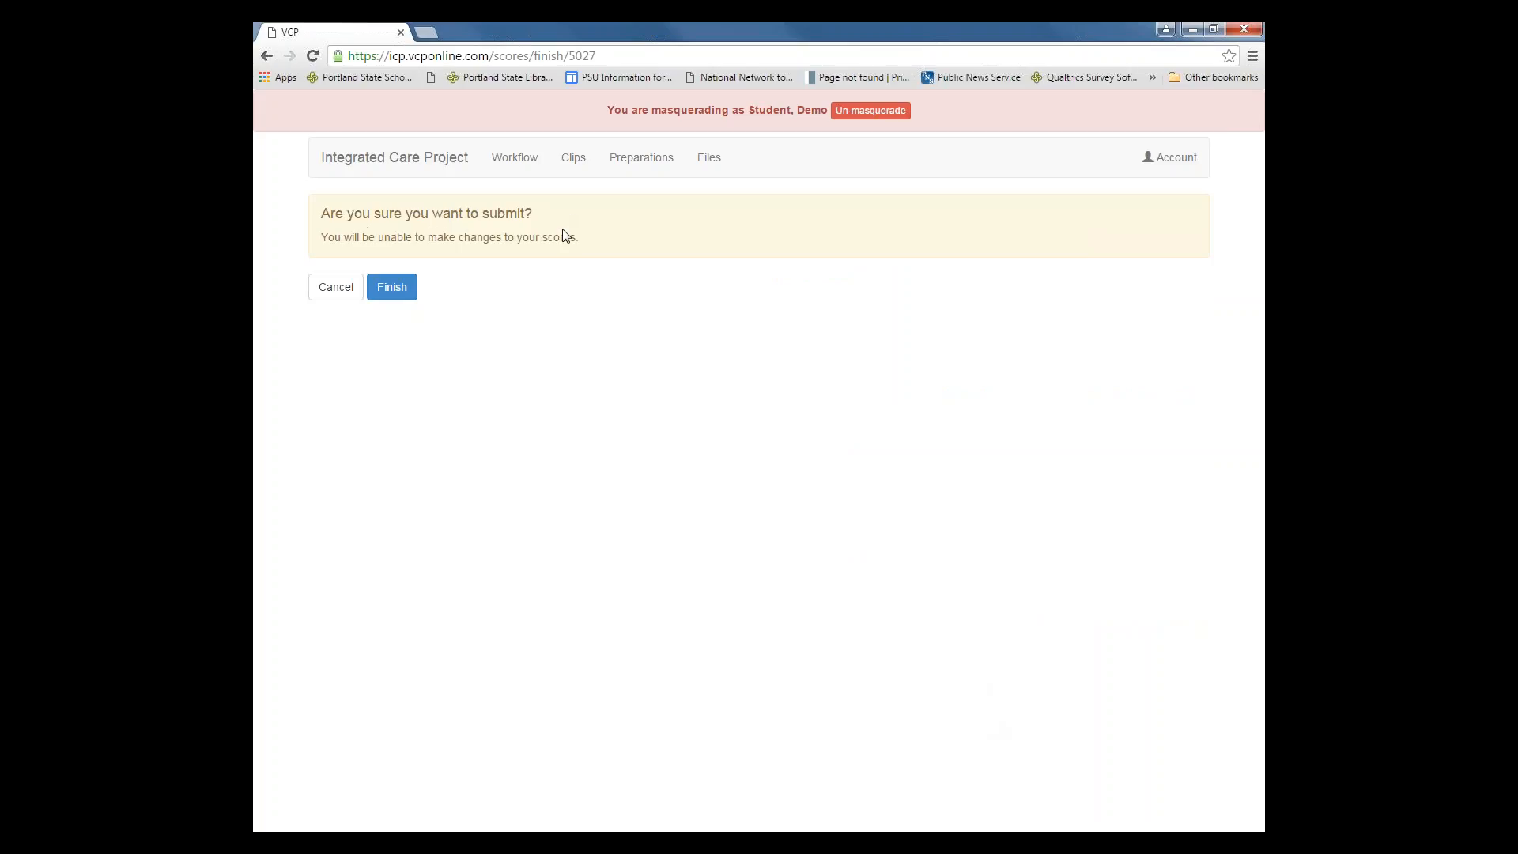
pyautogui.click(397, 289)
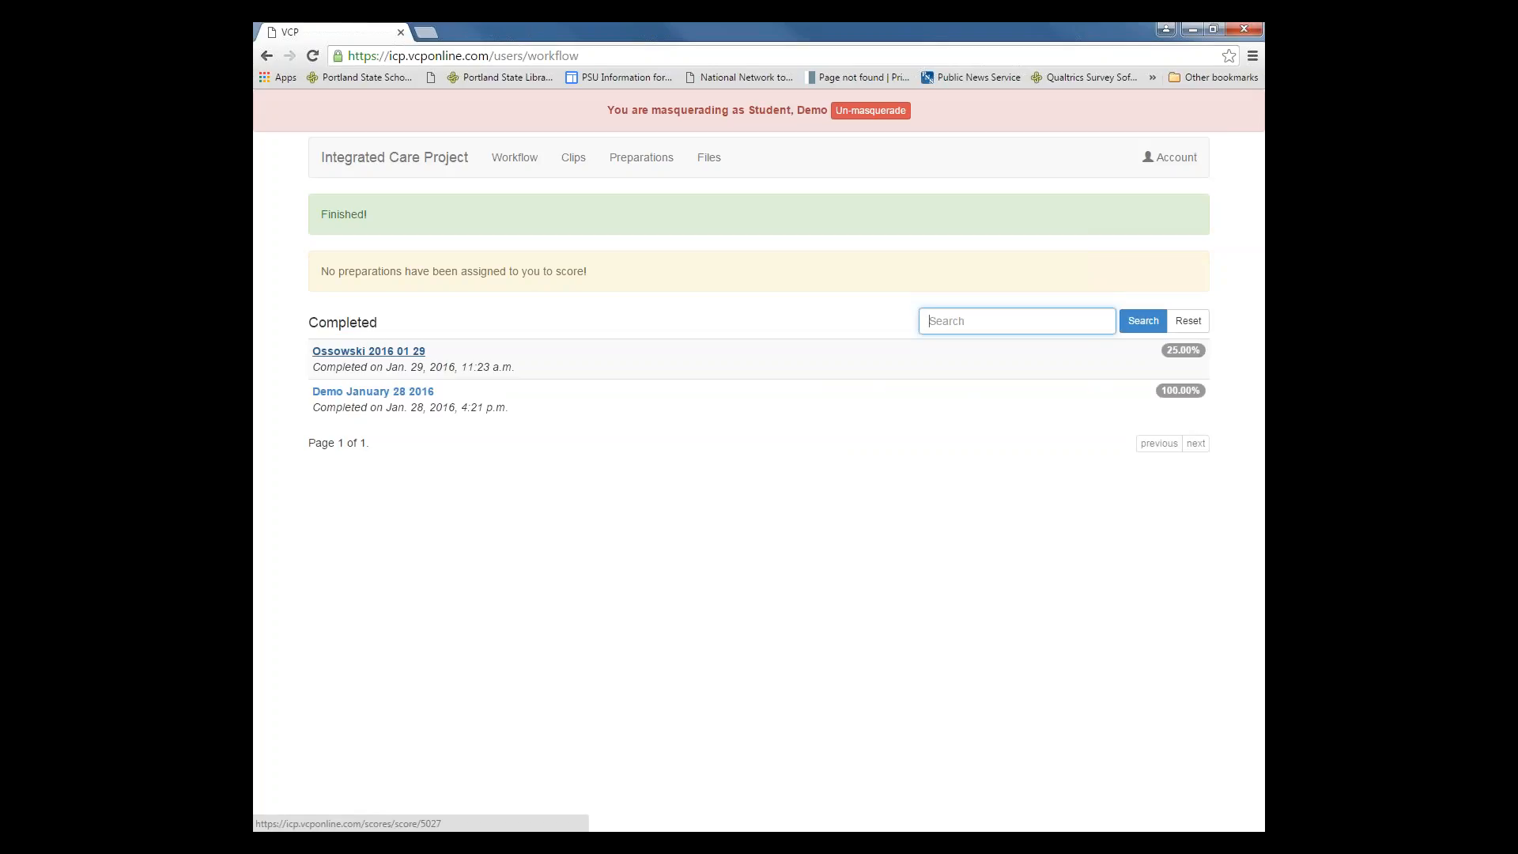
# Review the submitted scores and comments of the just completed preparation and return to the workflow page
pyautogui.click(368, 351)
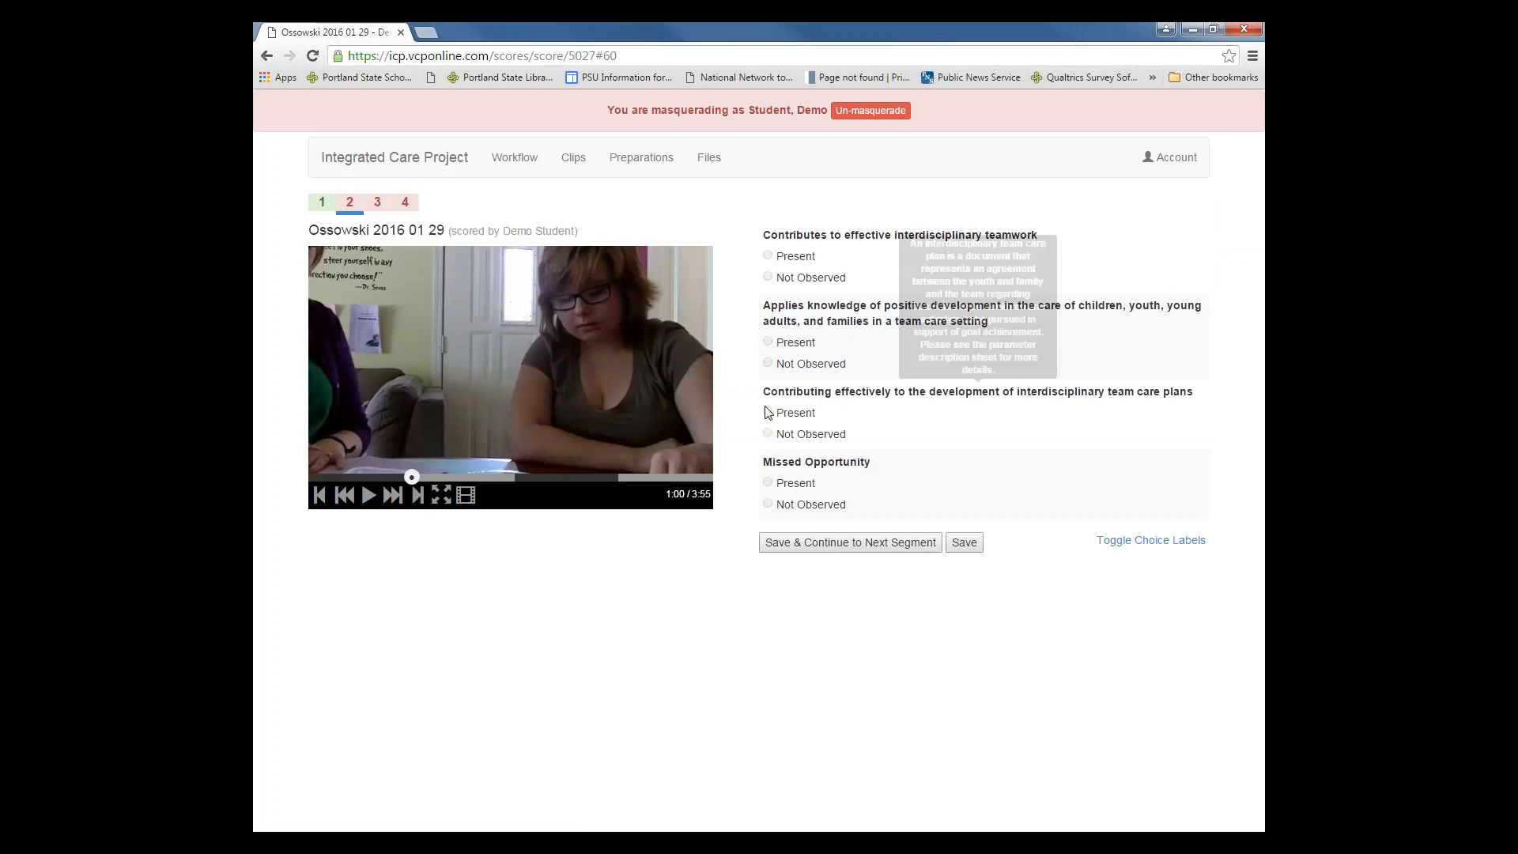
pyautogui.click(268, 56)
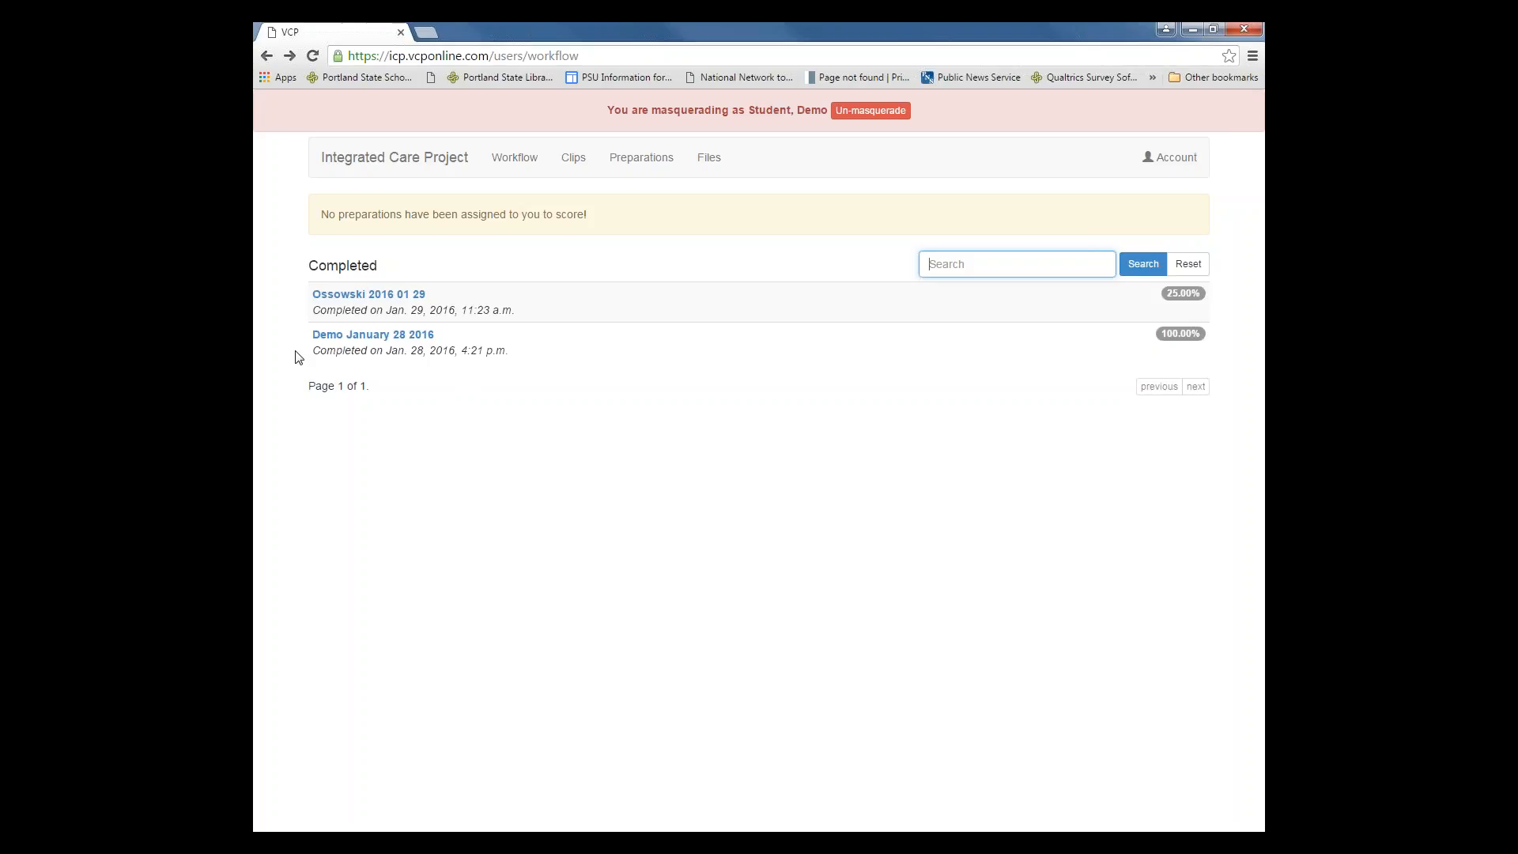
pyautogui.click(378, 297)
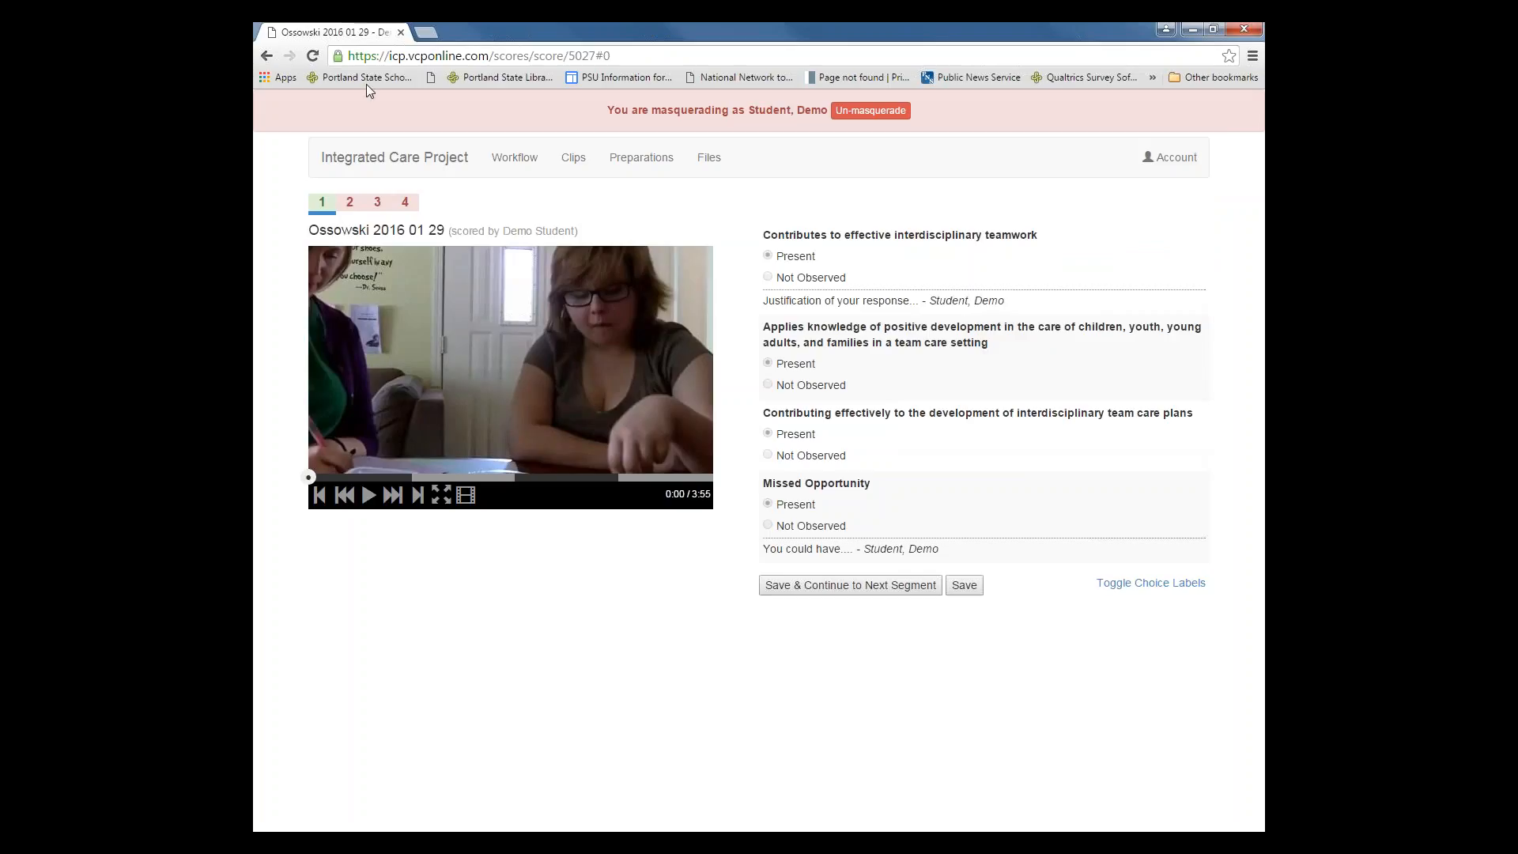
pyautogui.click(268, 56)
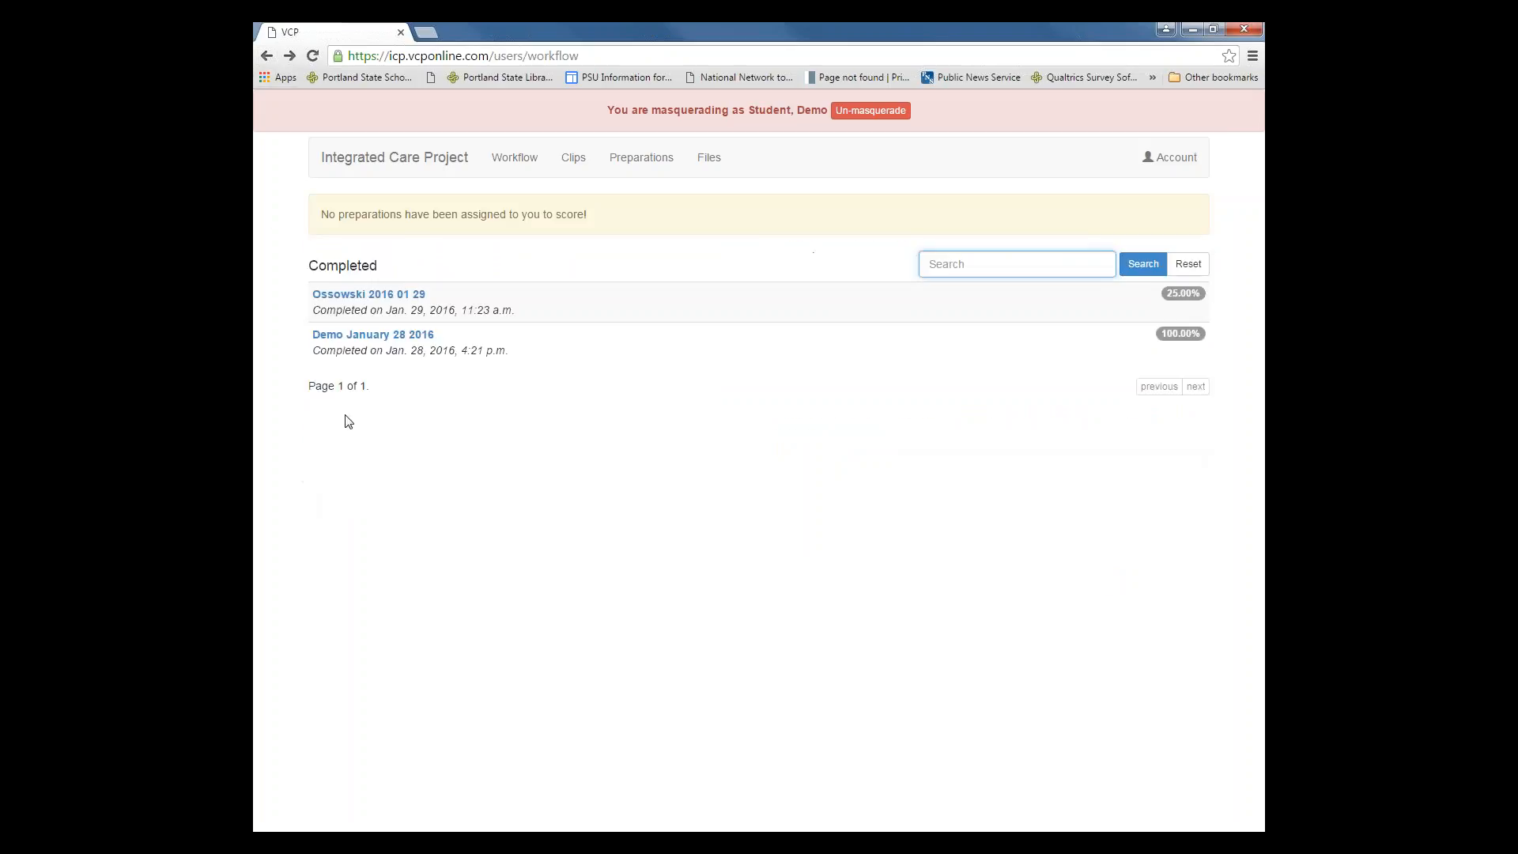
# Open the completed preparation Demo January 28 2016 and examine the student and supervisor comments in segment 1
pyautogui.click(398, 341)
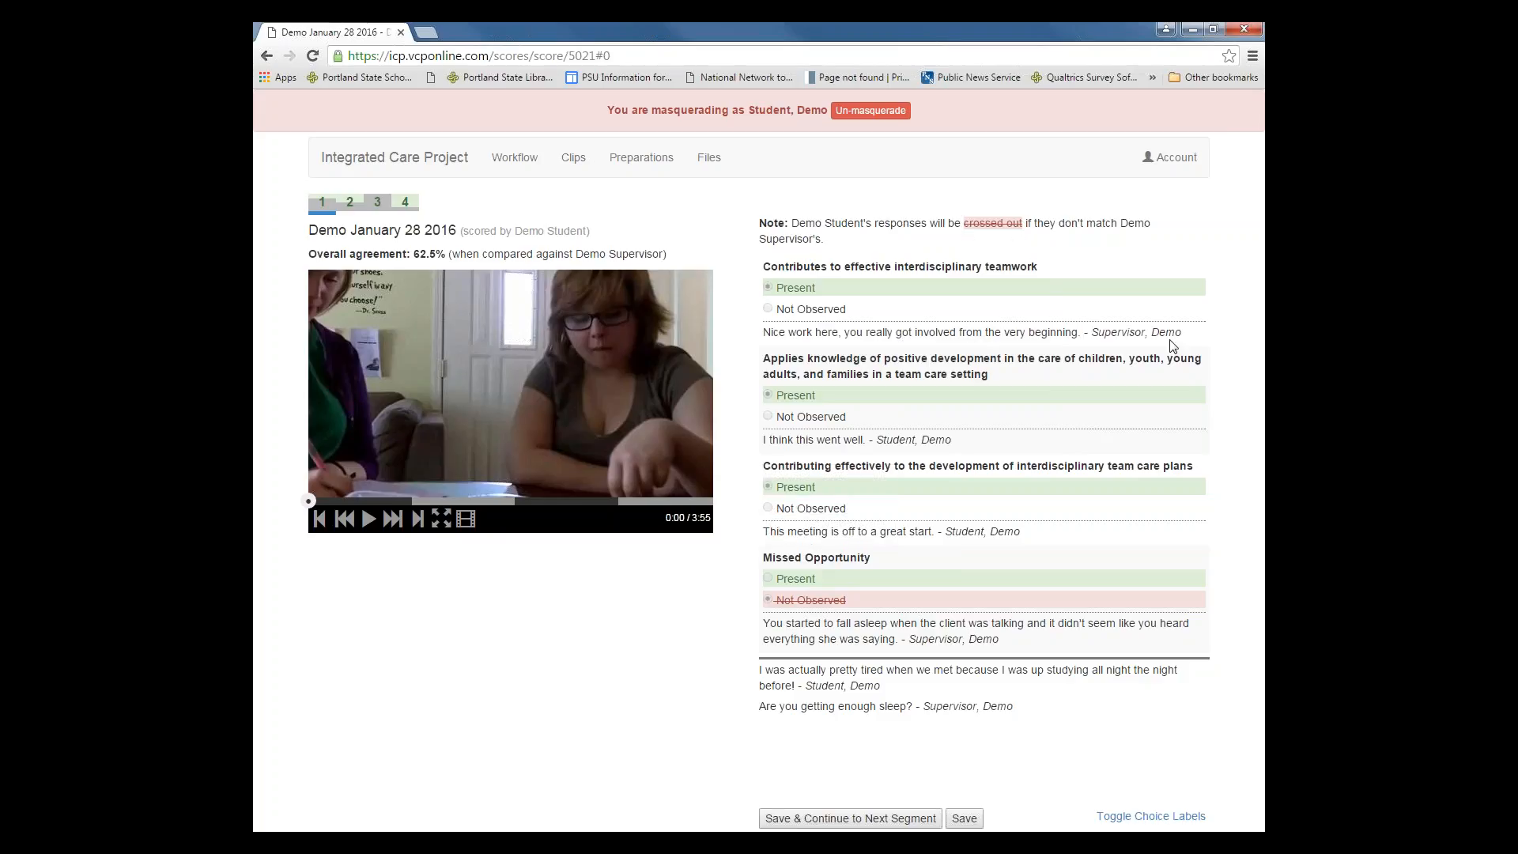
pyautogui.moveTo(1190, 333); pyautogui.dragTo(763, 333)
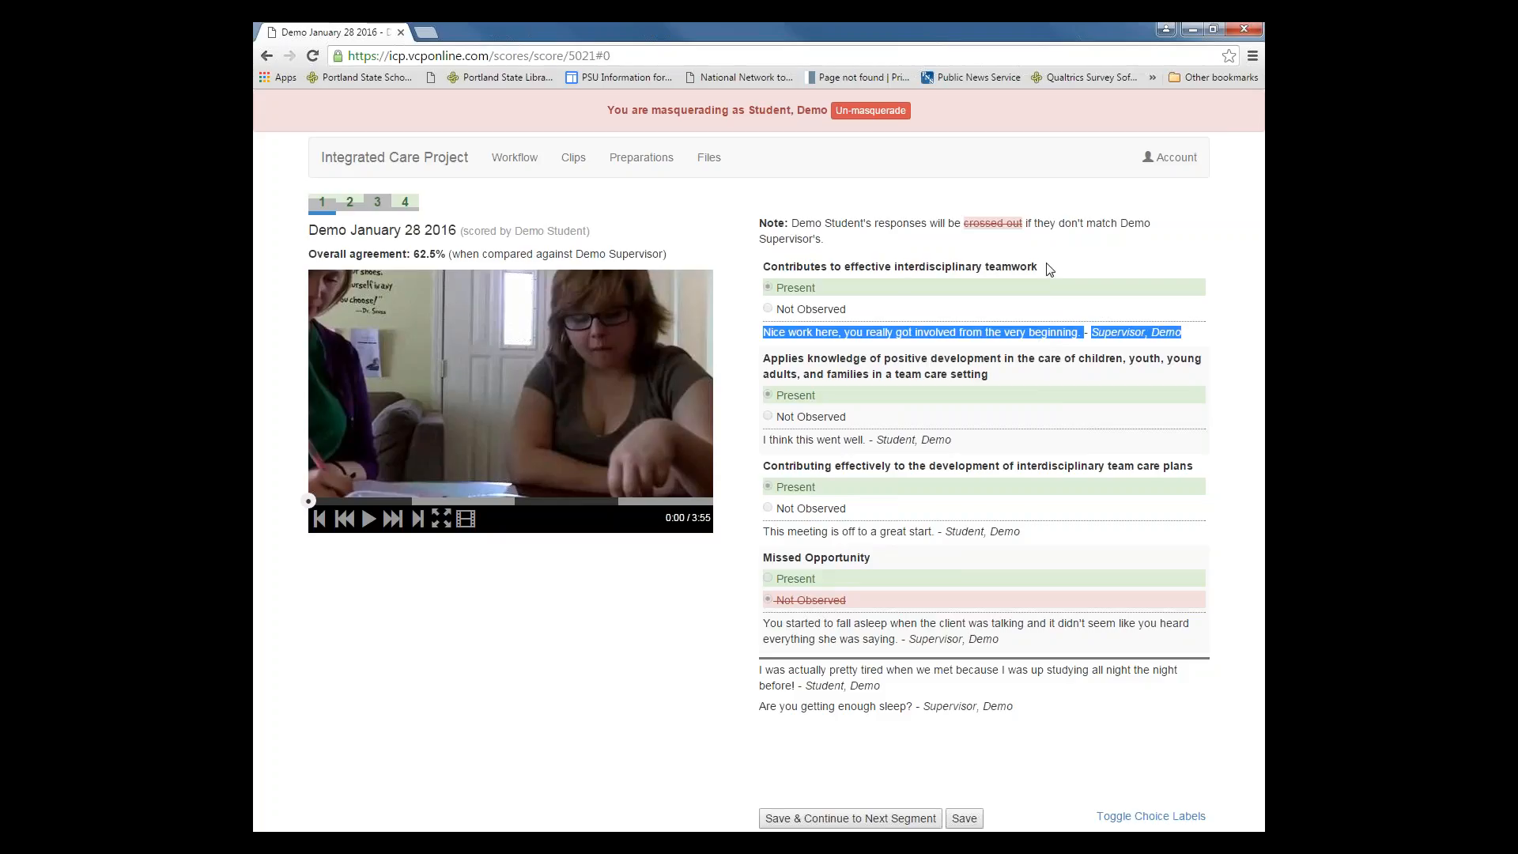
pyautogui.click(1167, 334)
pyautogui.moveTo(1186, 334); pyautogui.dragTo(1092, 334)
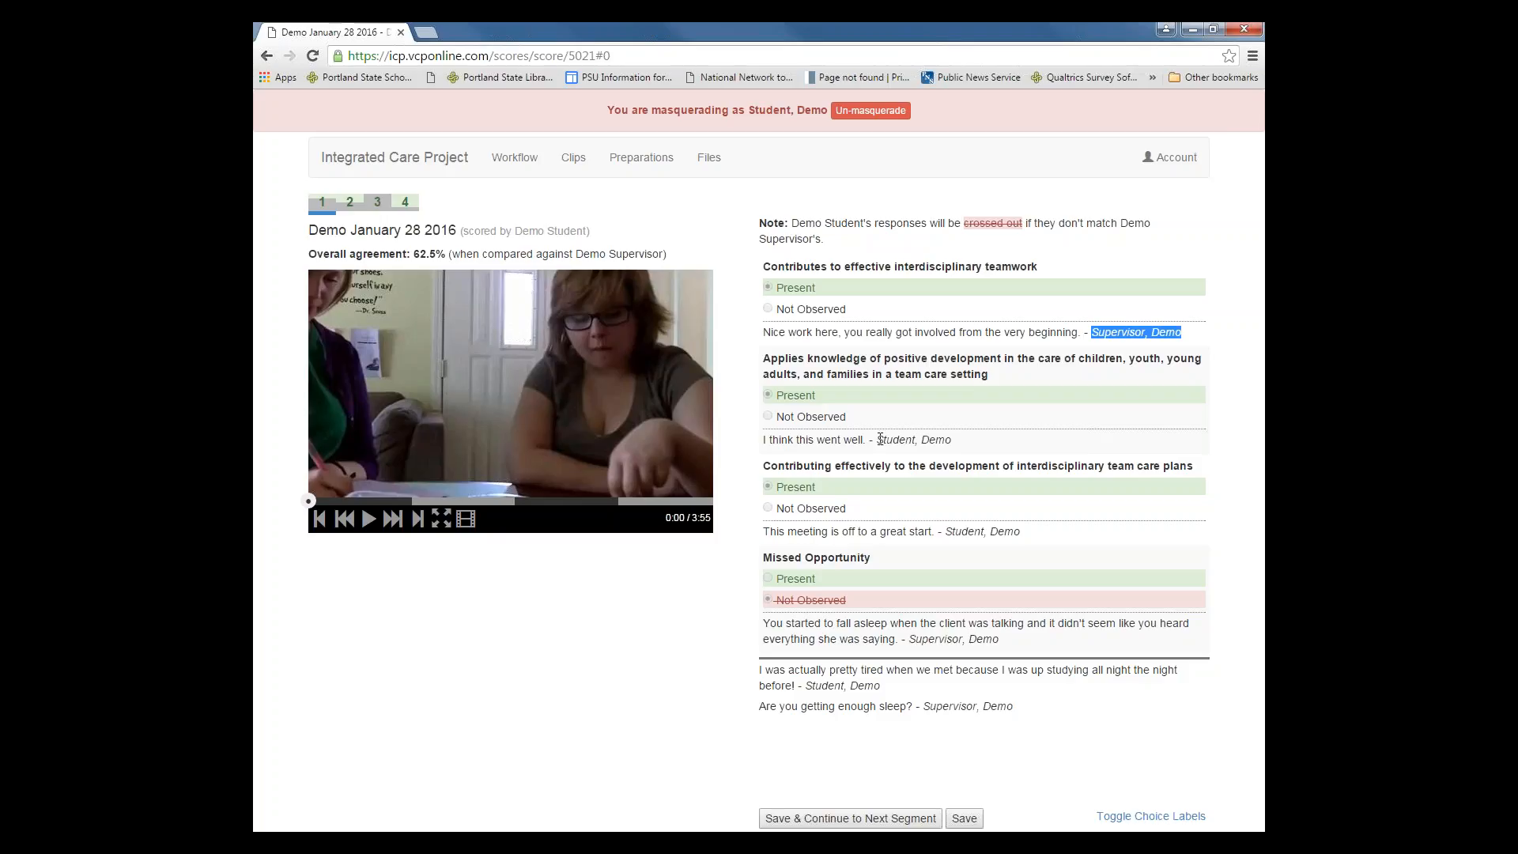
pyautogui.moveTo(879, 440); pyautogui.dragTo(954, 439)
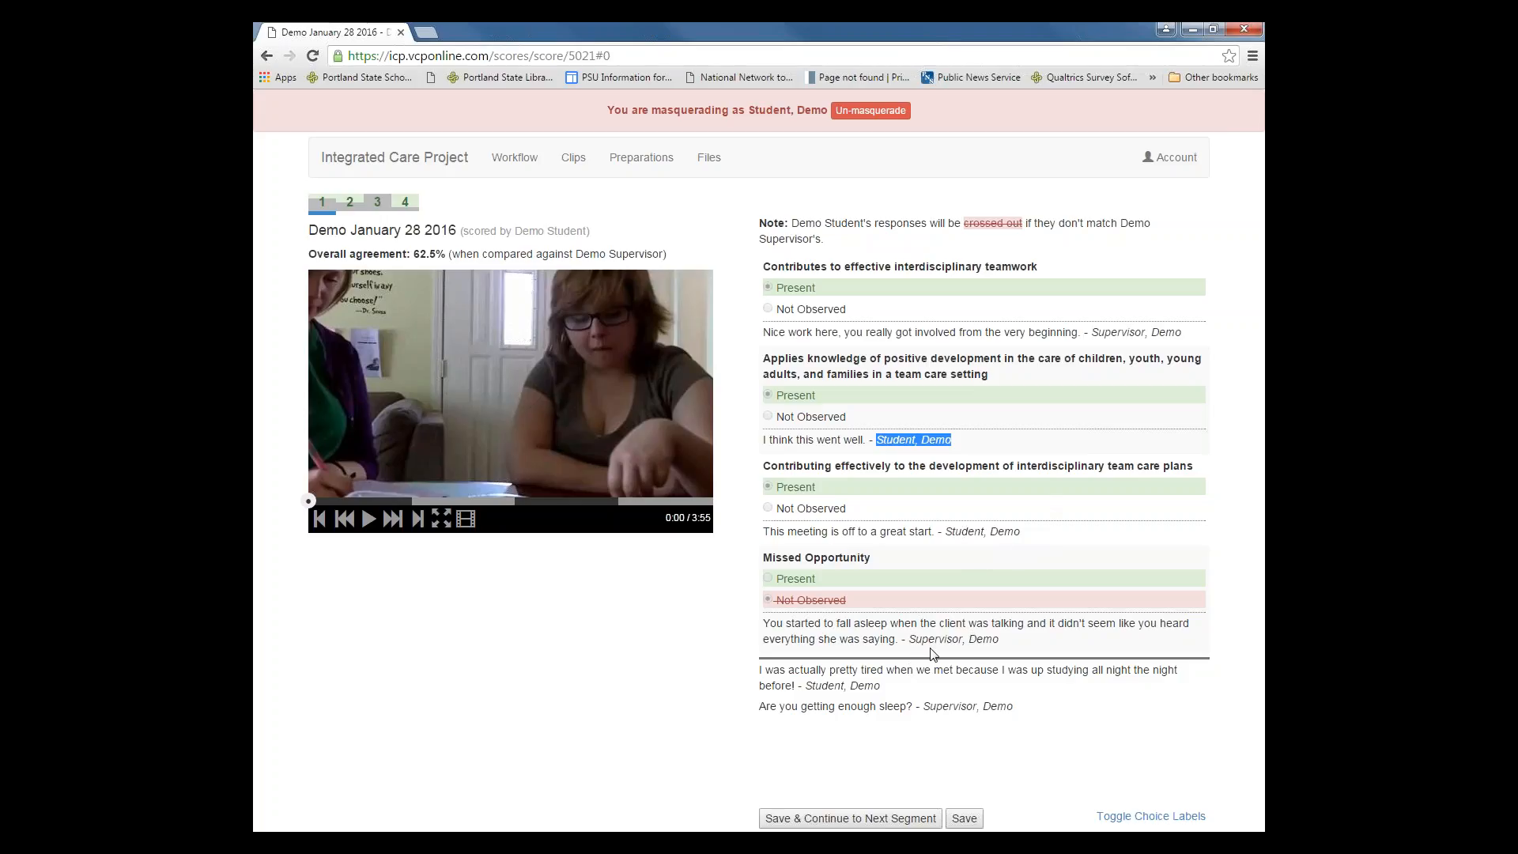
pyautogui.moveTo(908, 638); pyautogui.dragTo(999, 639)
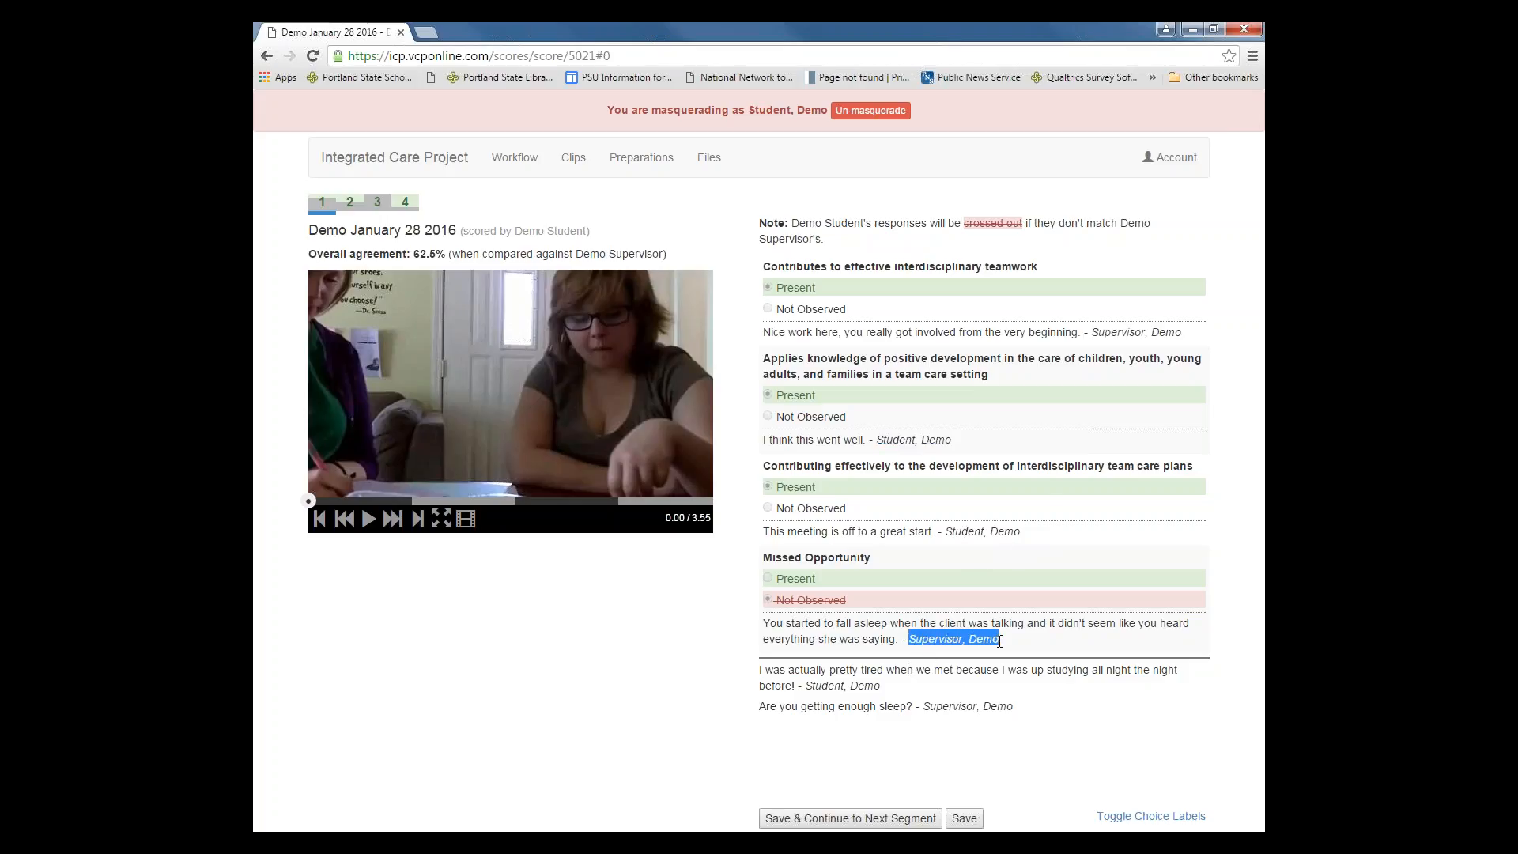
pyautogui.moveTo(805, 623); pyautogui.dragTo(1041, 624)
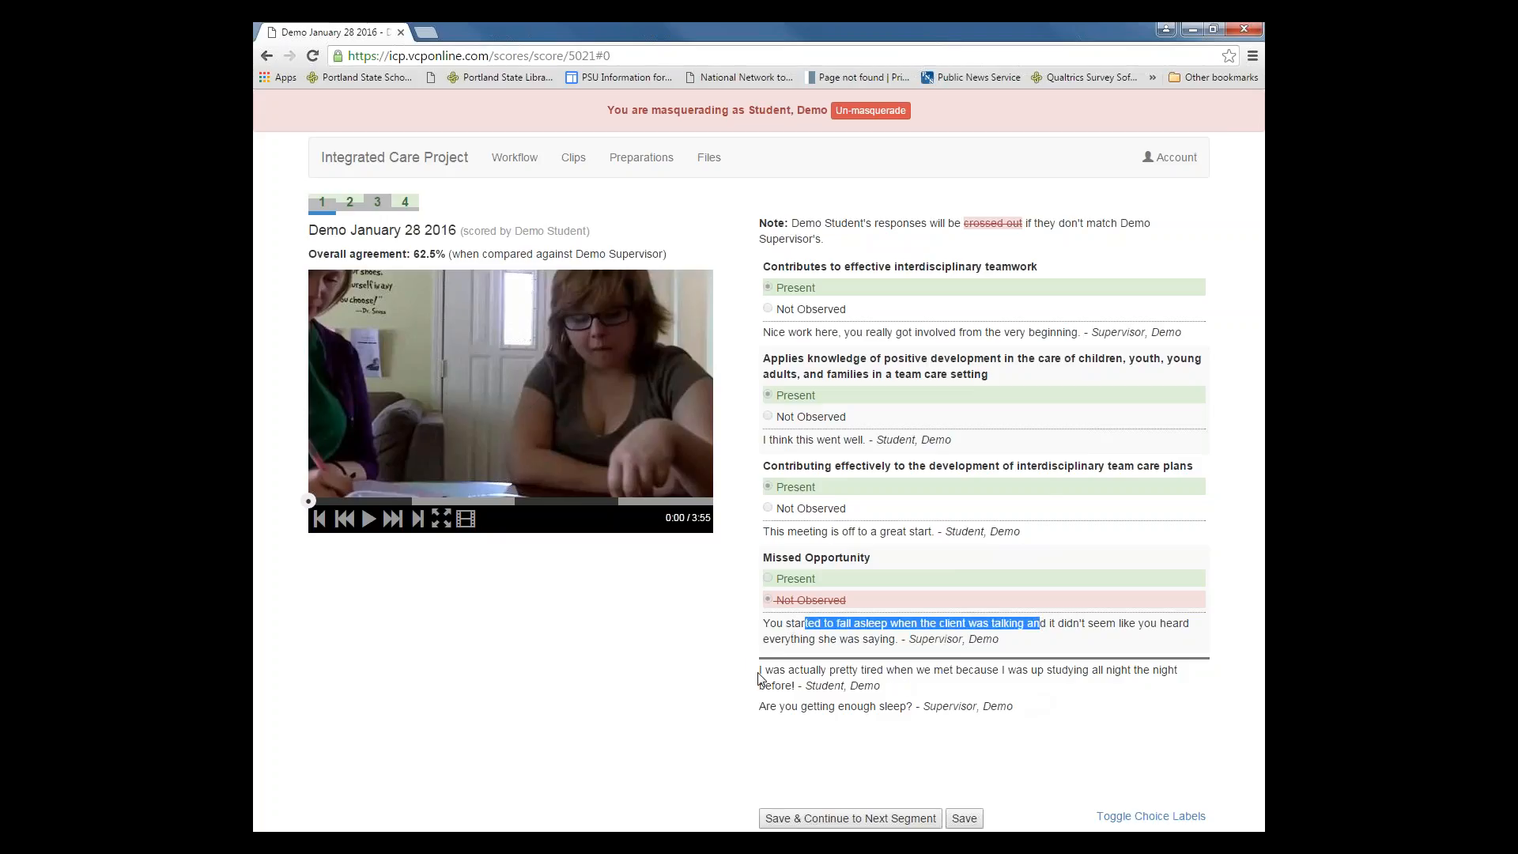
pyautogui.moveTo(772, 670); pyautogui.dragTo(1159, 670)
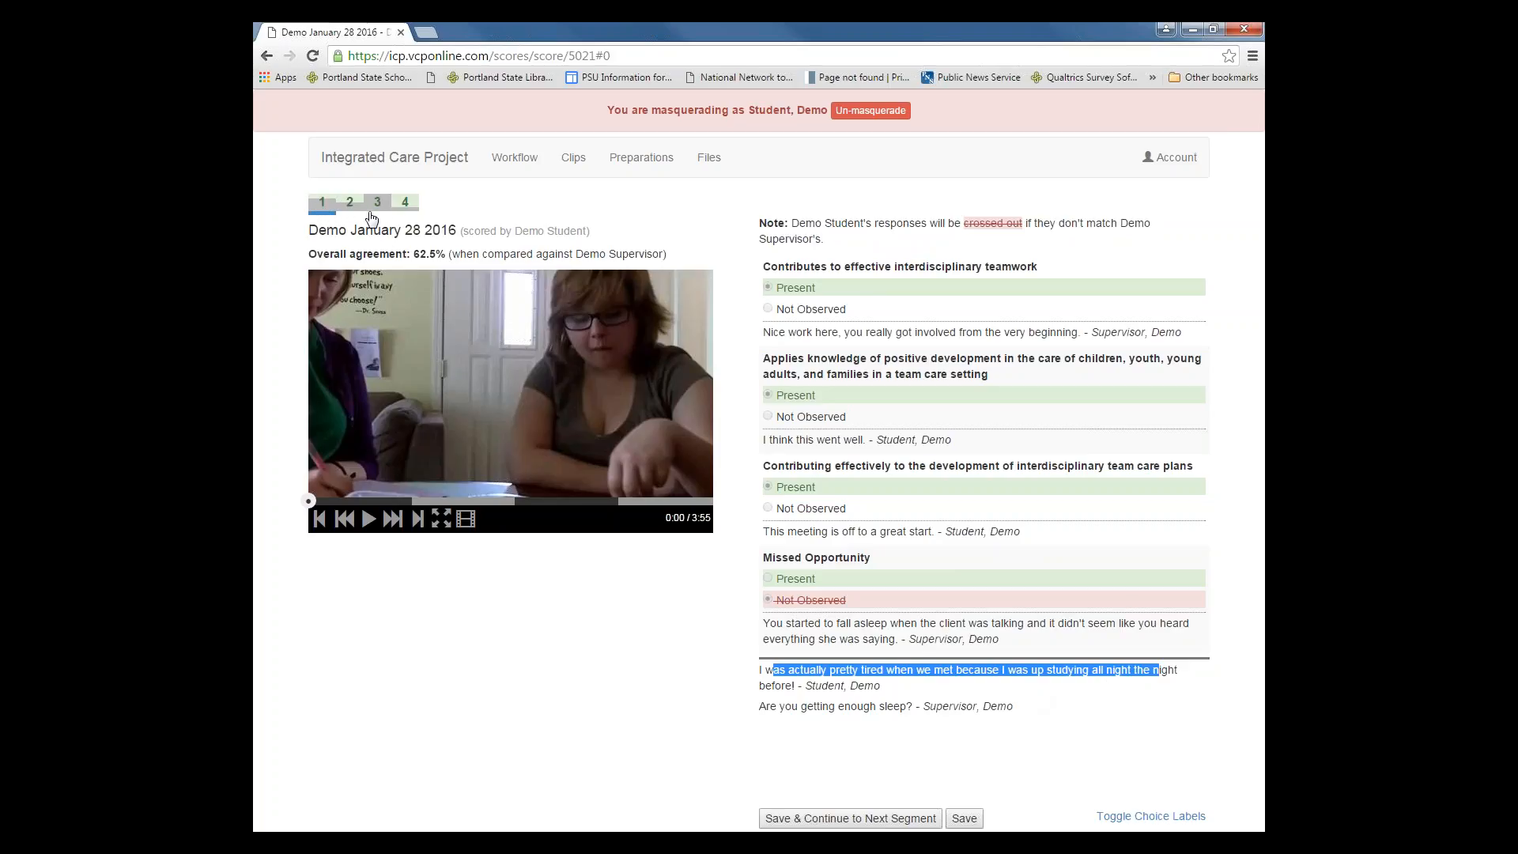
# Compare the student's scores with the supervisor's in segments 3, 4 and 1, and examine the overall agreement
pyautogui.click(471, 207)
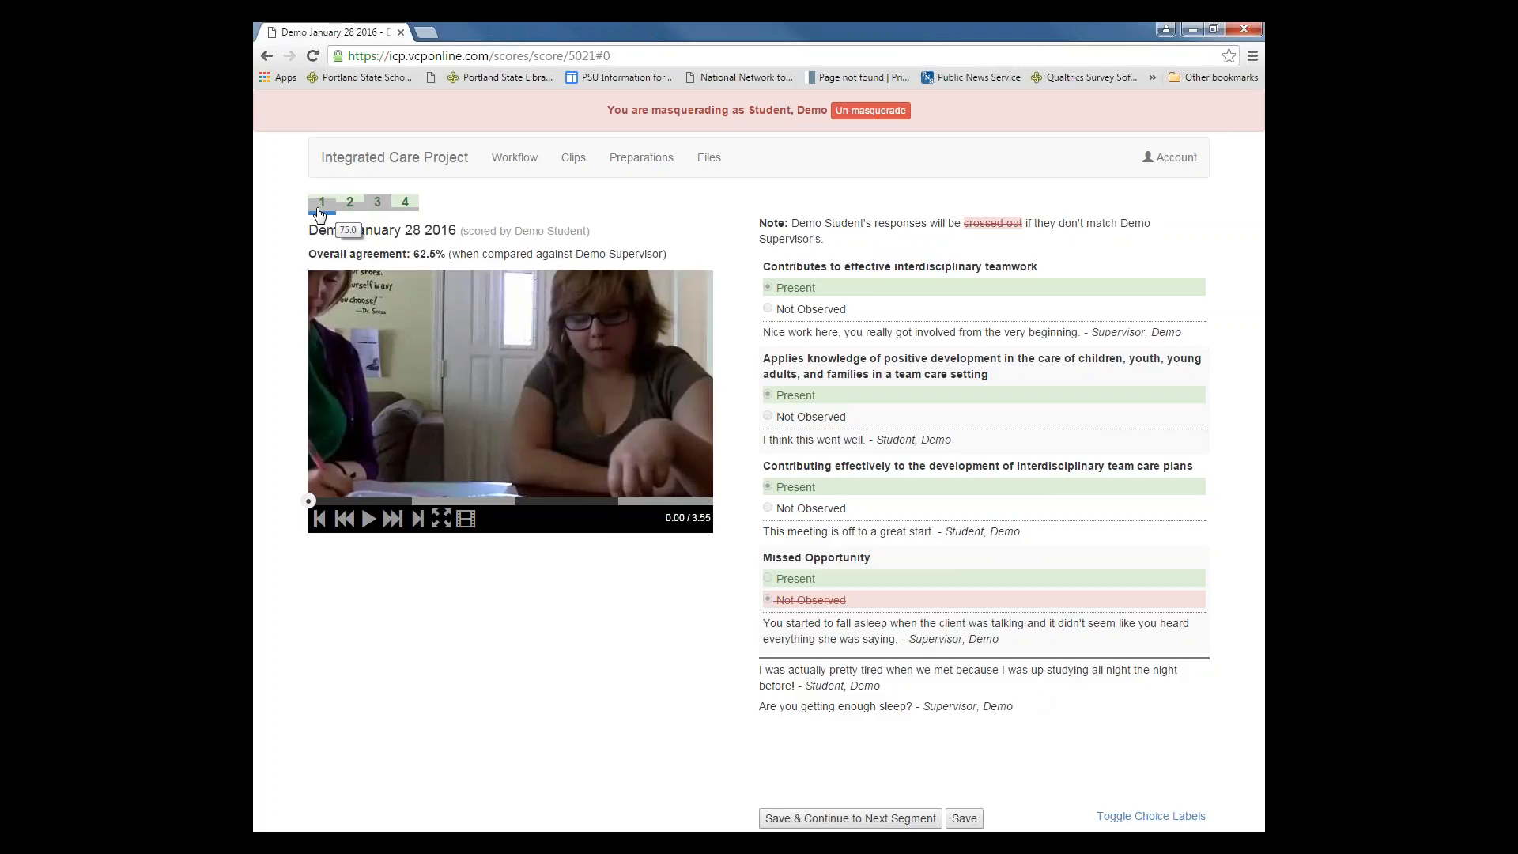
pyautogui.click(378, 205)
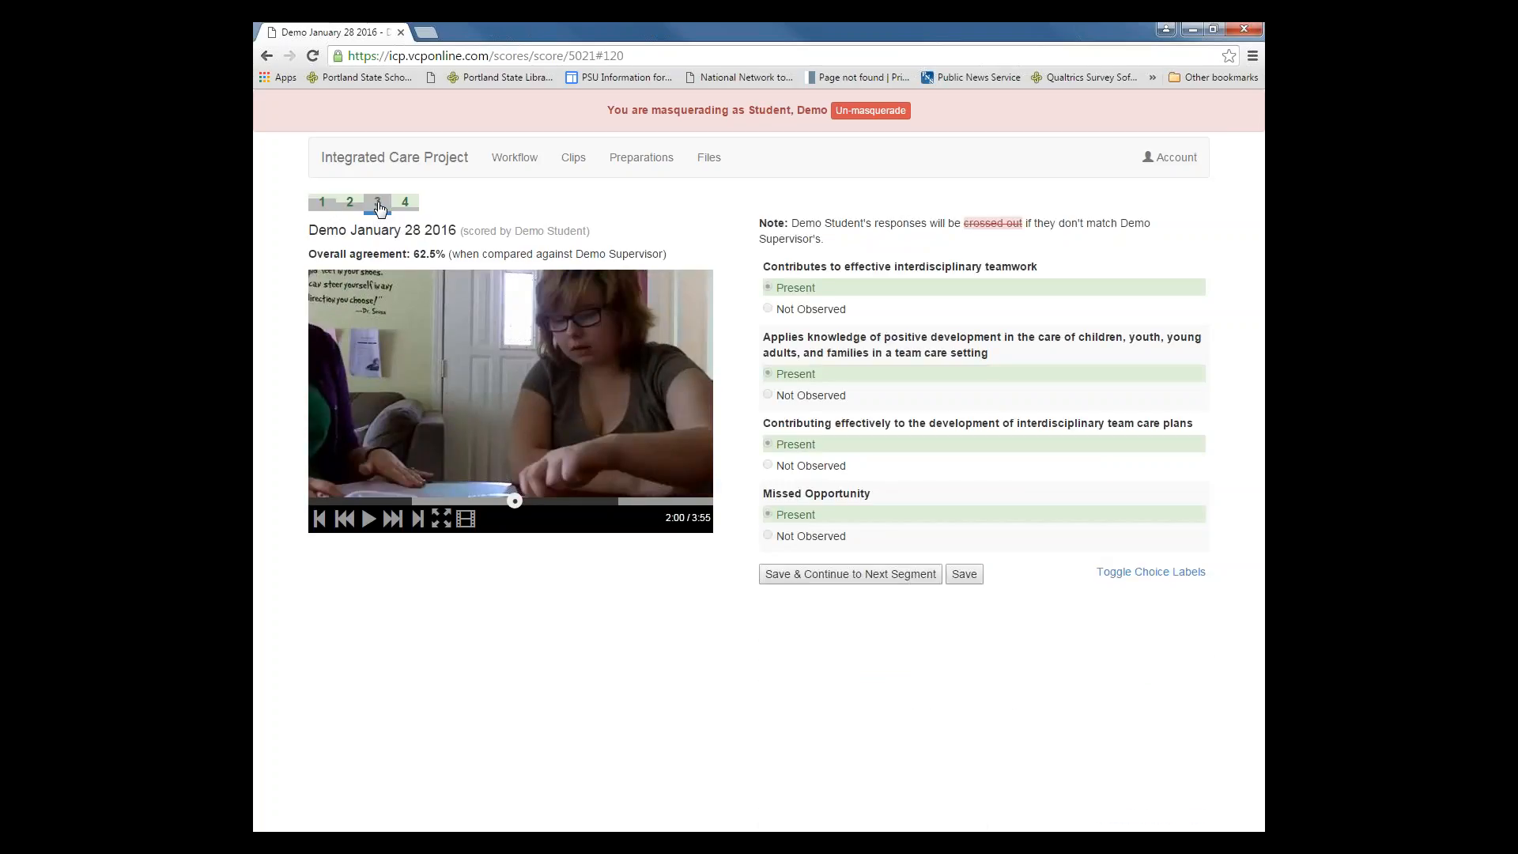
pyautogui.click(406, 207)
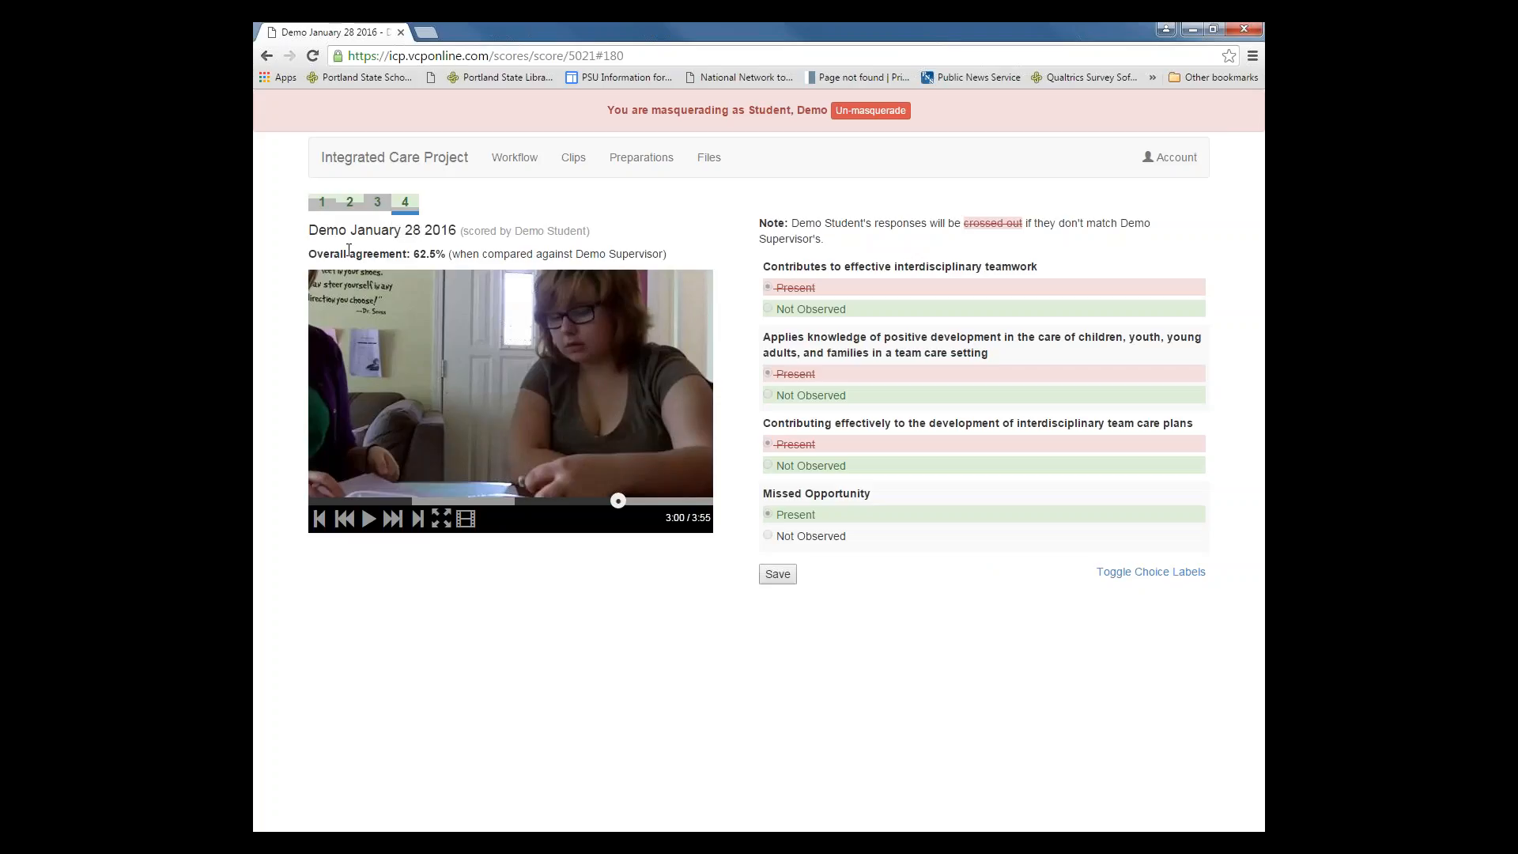
pyautogui.moveTo(313, 253); pyautogui.dragTo(448, 255)
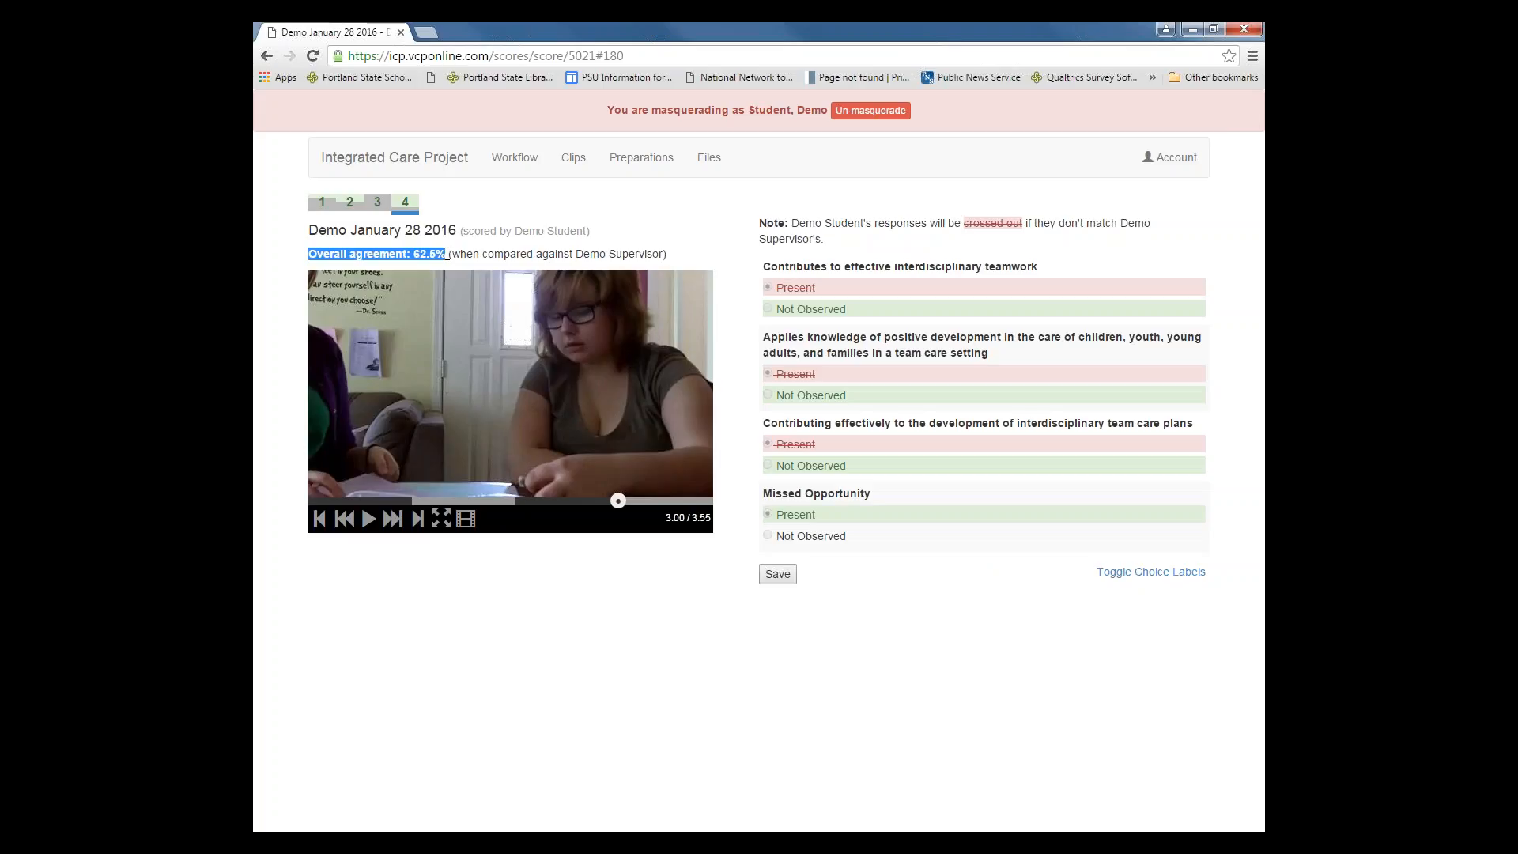
pyautogui.click(500, 212)
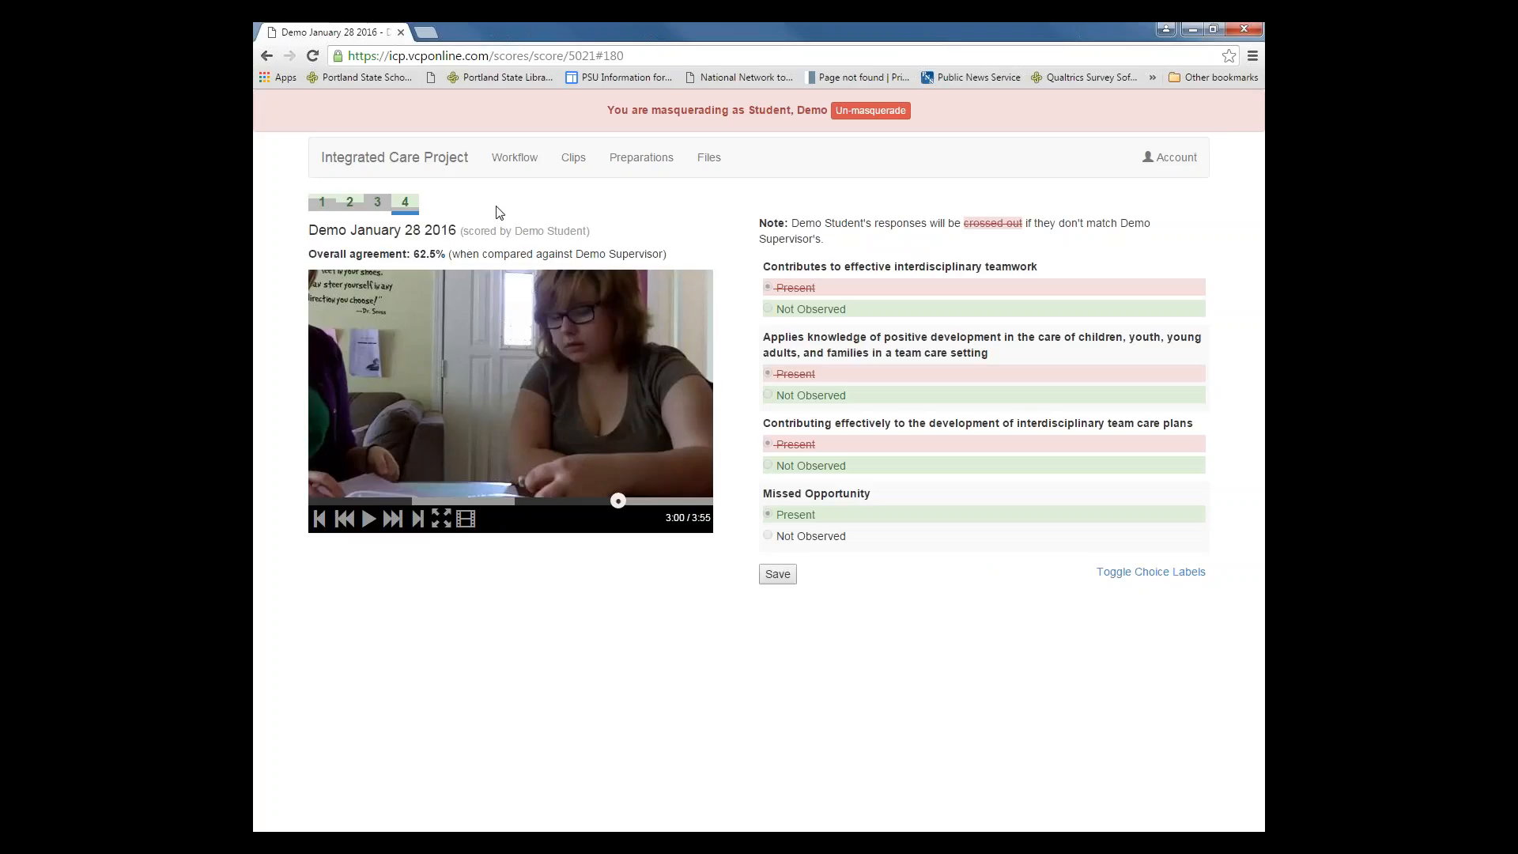
pyautogui.click(328, 202)
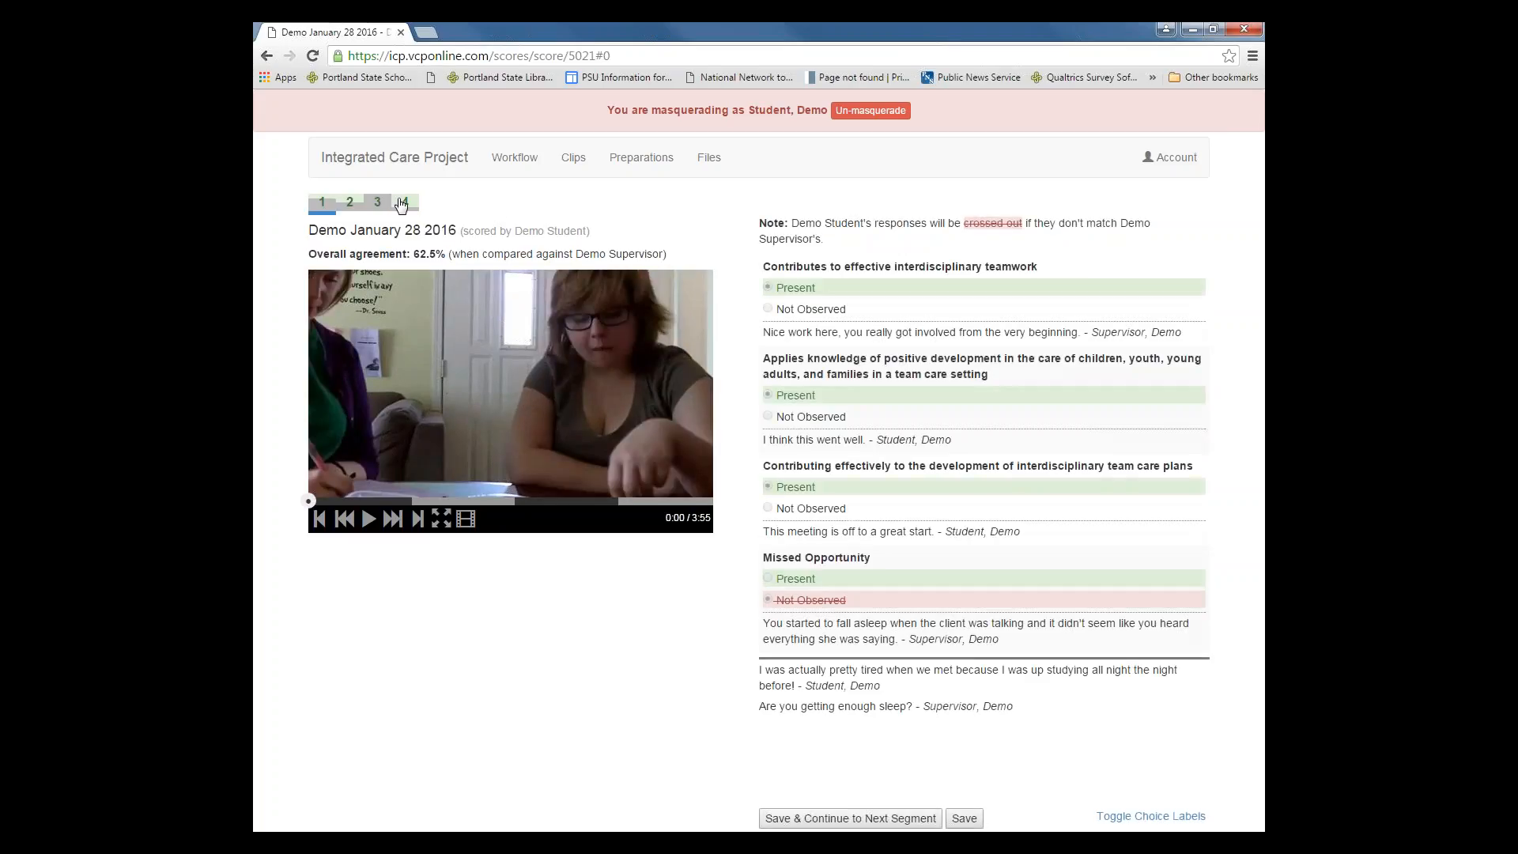